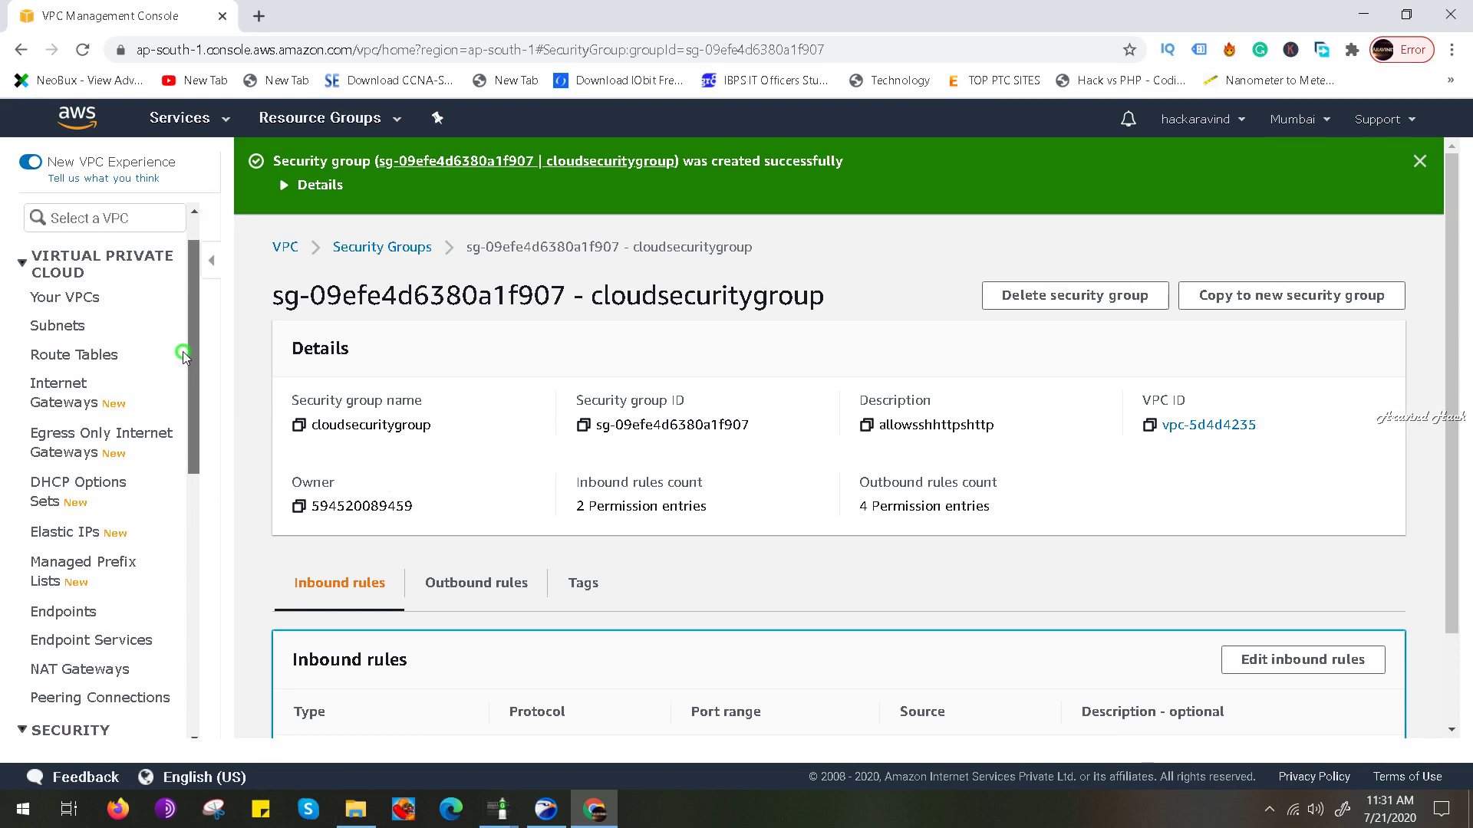
Open the list of network ACLs in the VPC security section
scroll(175, 355, down, 3)
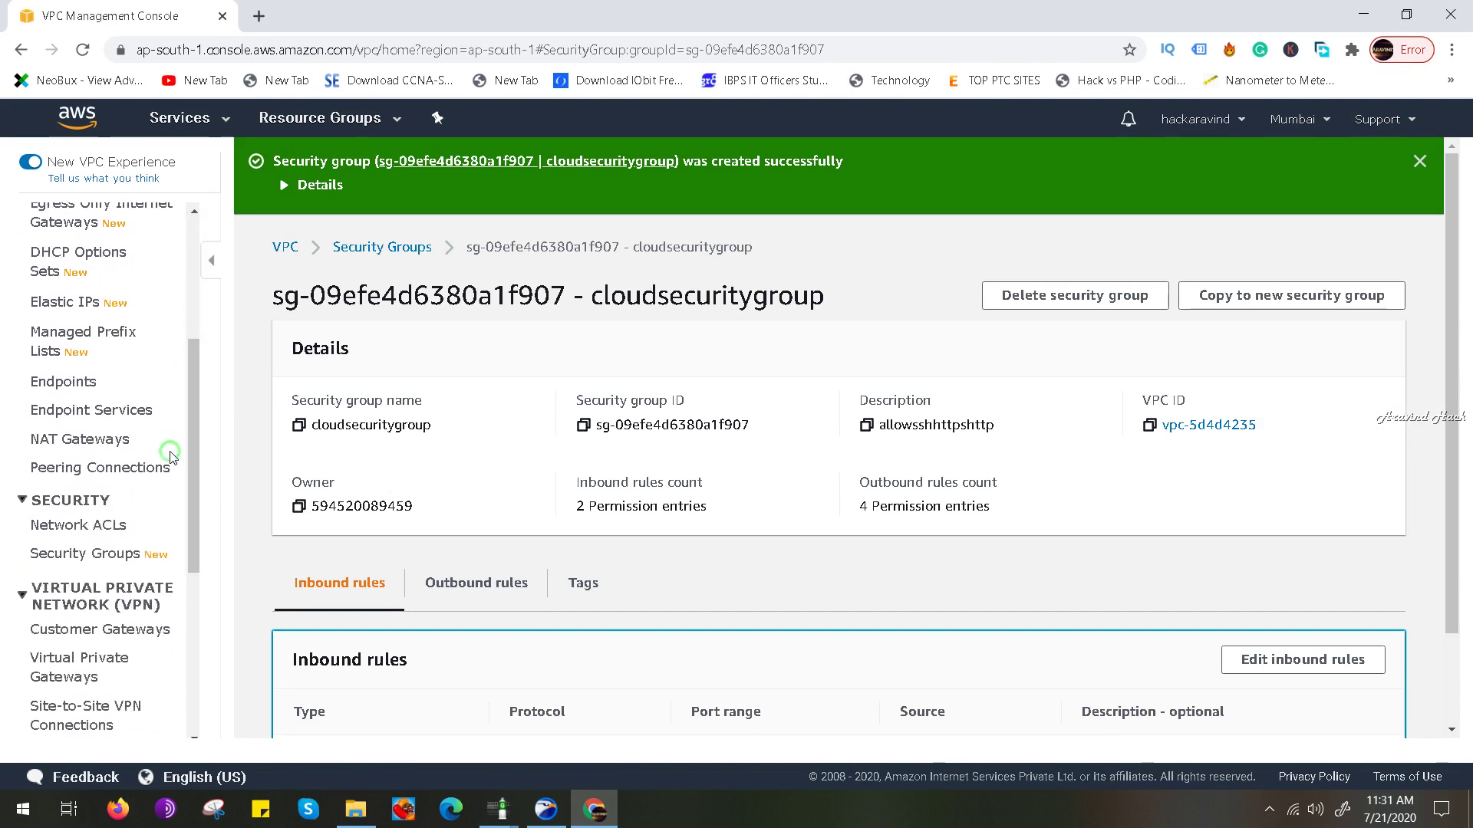
click(93, 528)
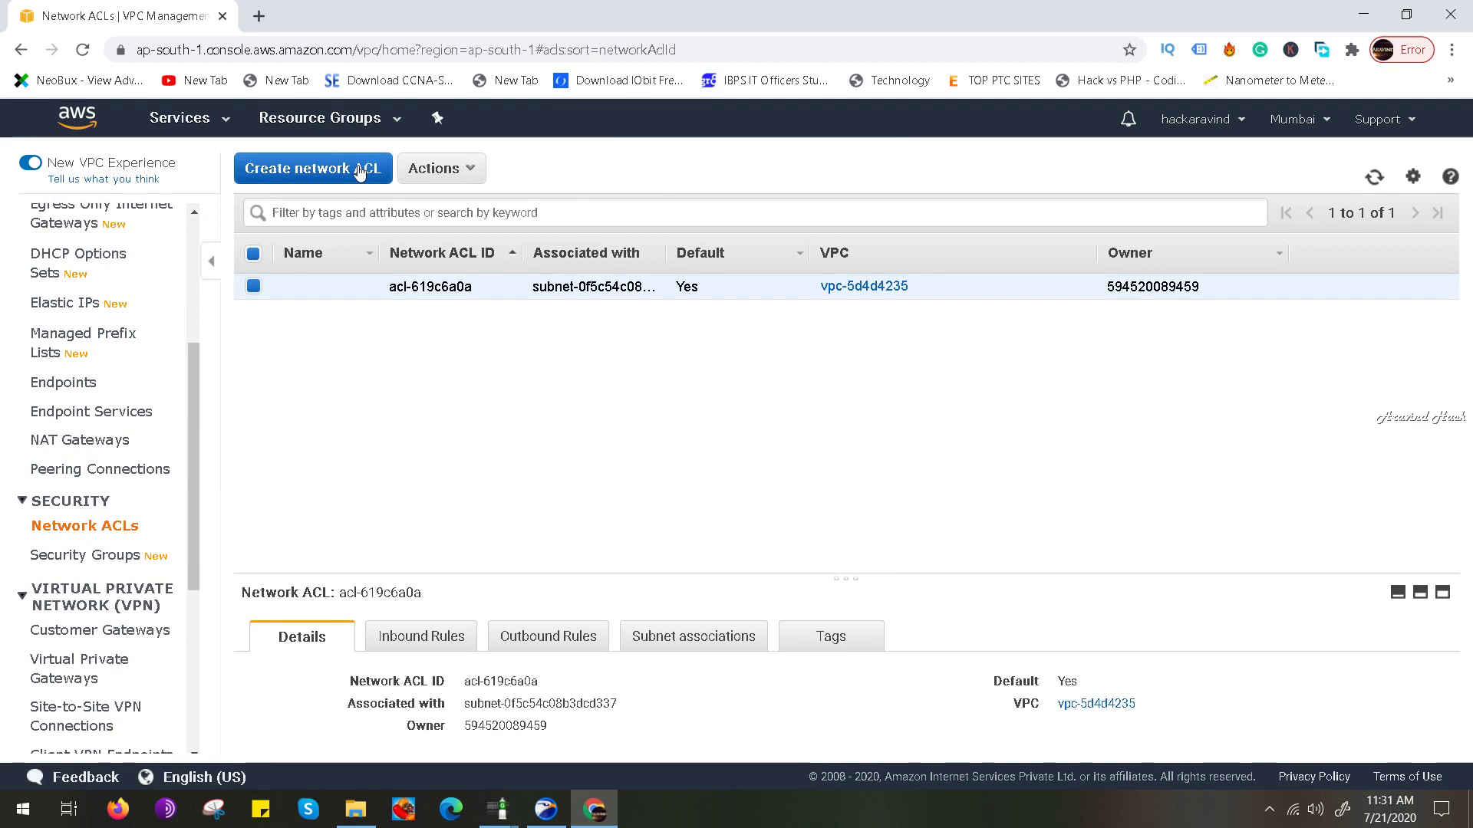
Try to delete the default network ACL and dismiss the deletion dialog
click(449, 167)
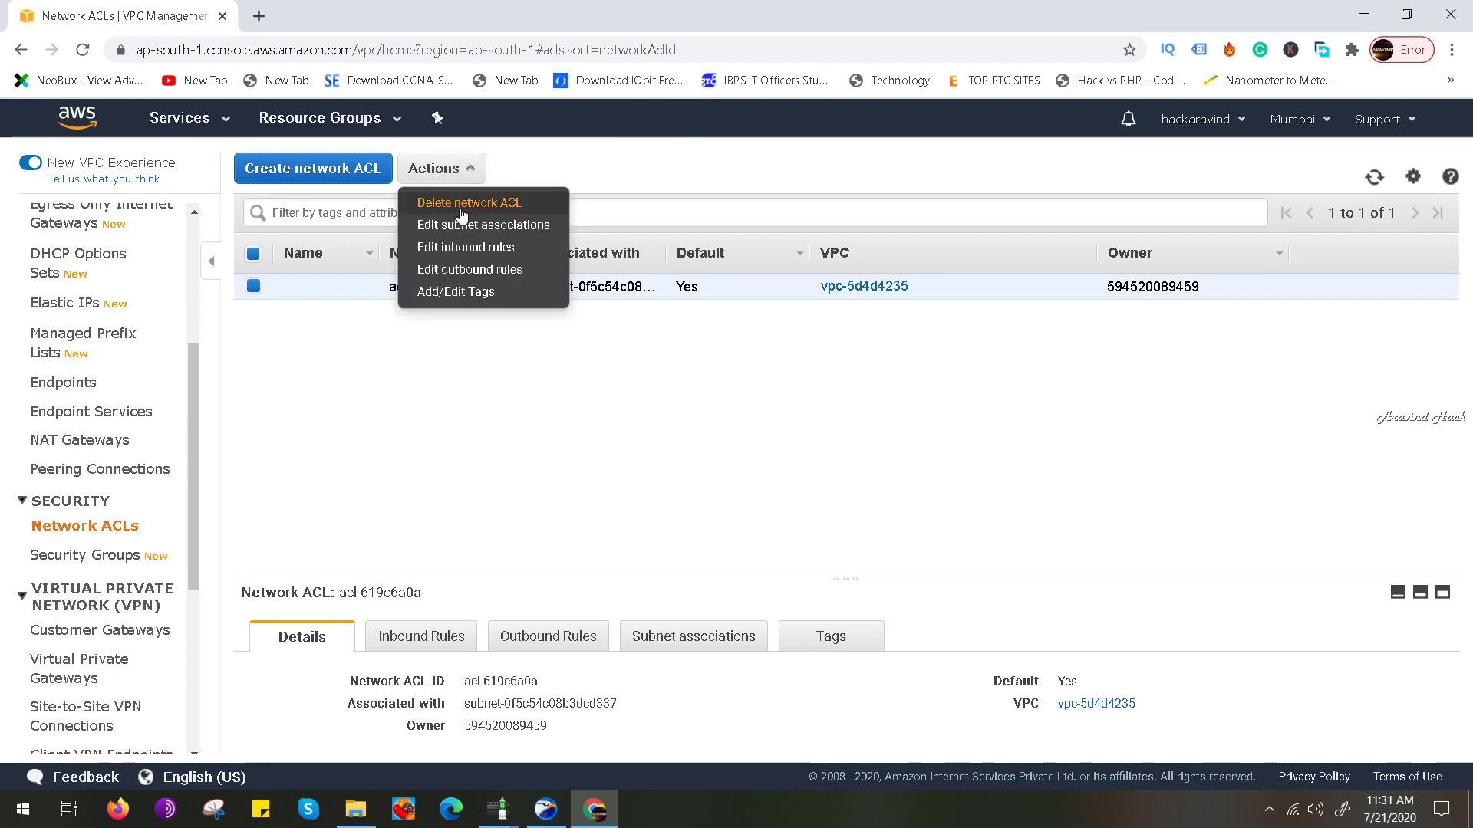
click(463, 207)
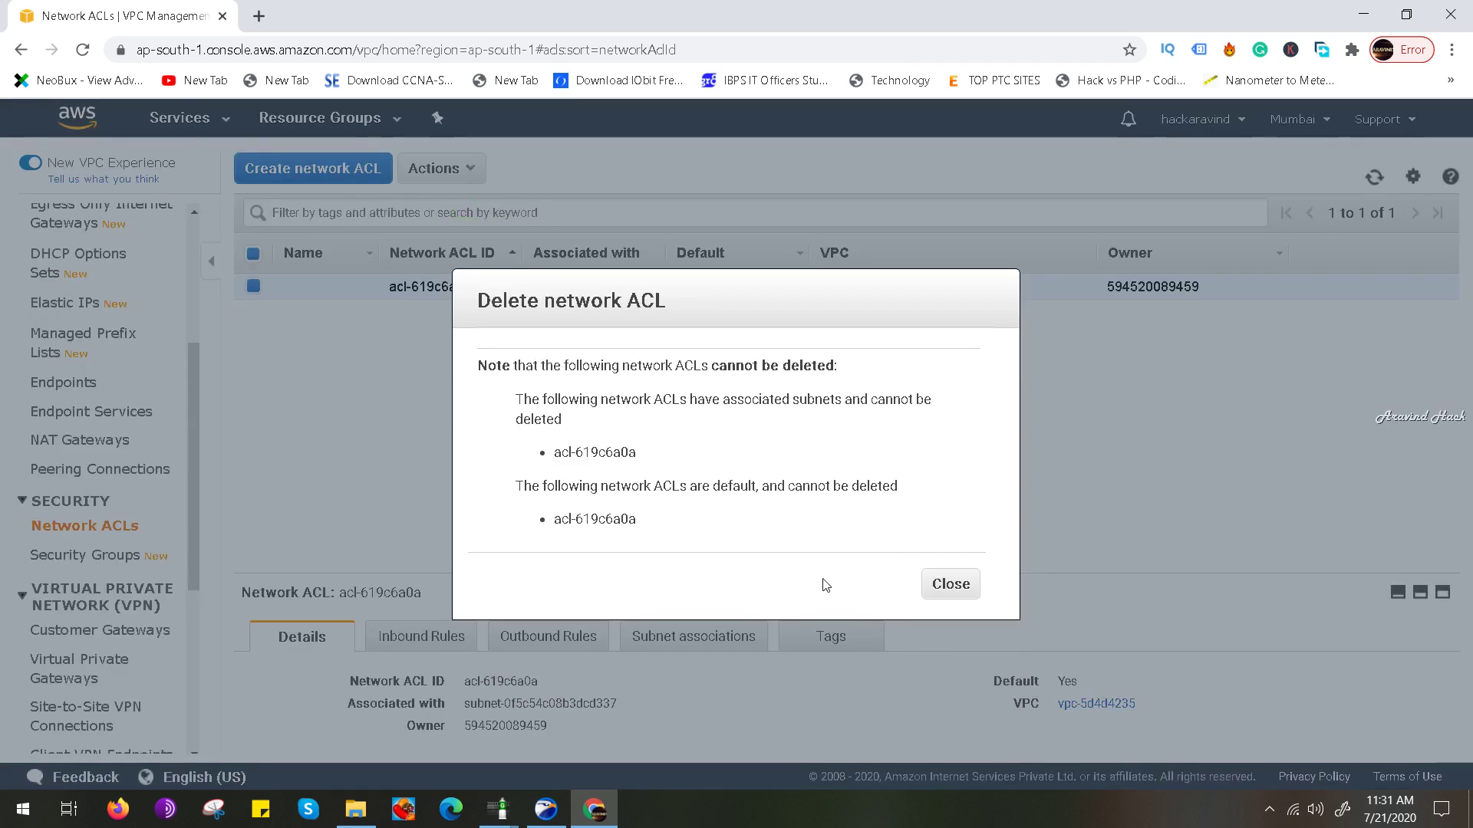
click(962, 587)
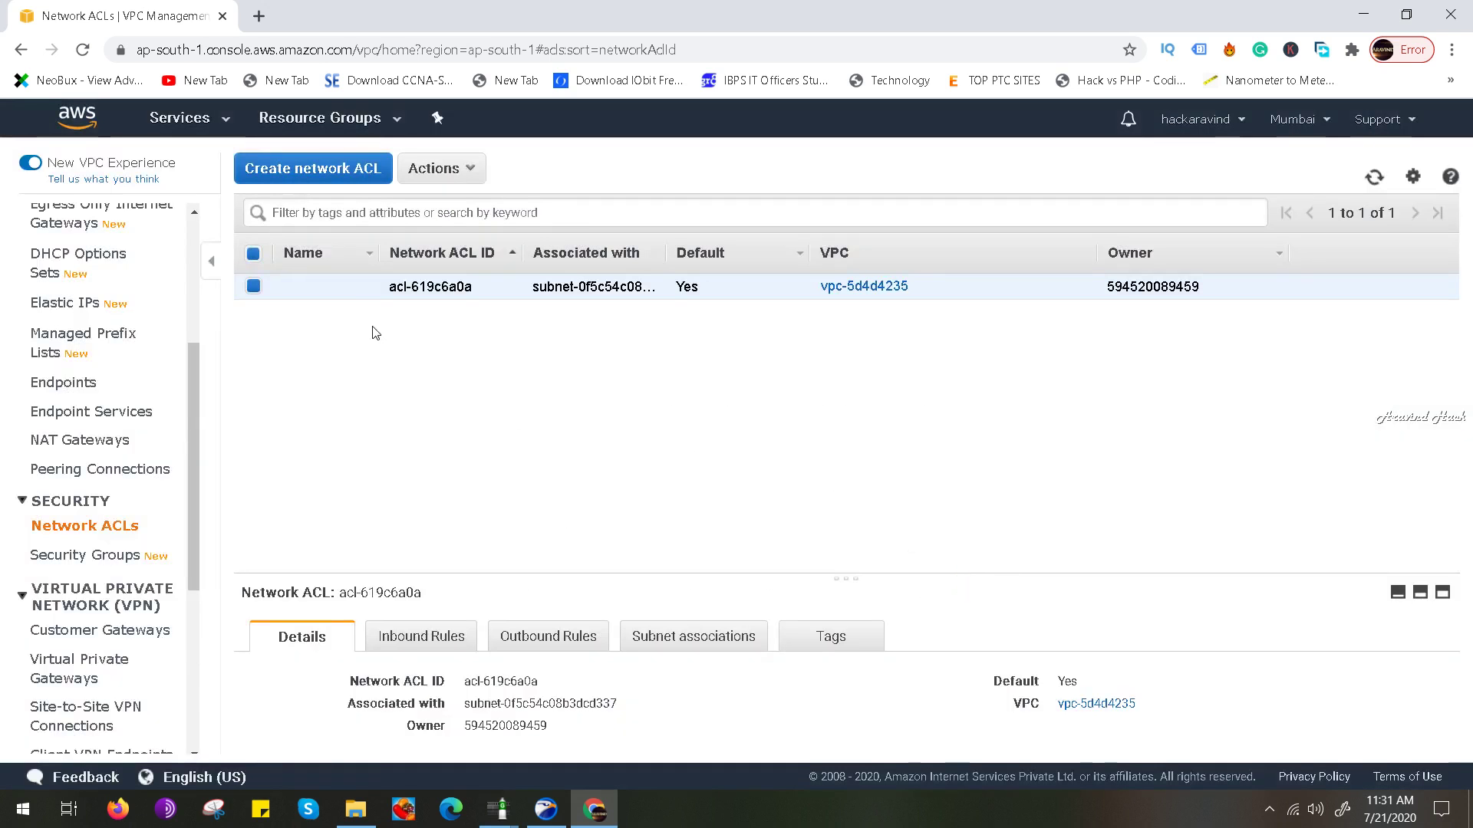
Create a network ACL named cloudnetworkacl in vpc-5d4d4235 and widen the Name column in the ACL list
click(306, 167)
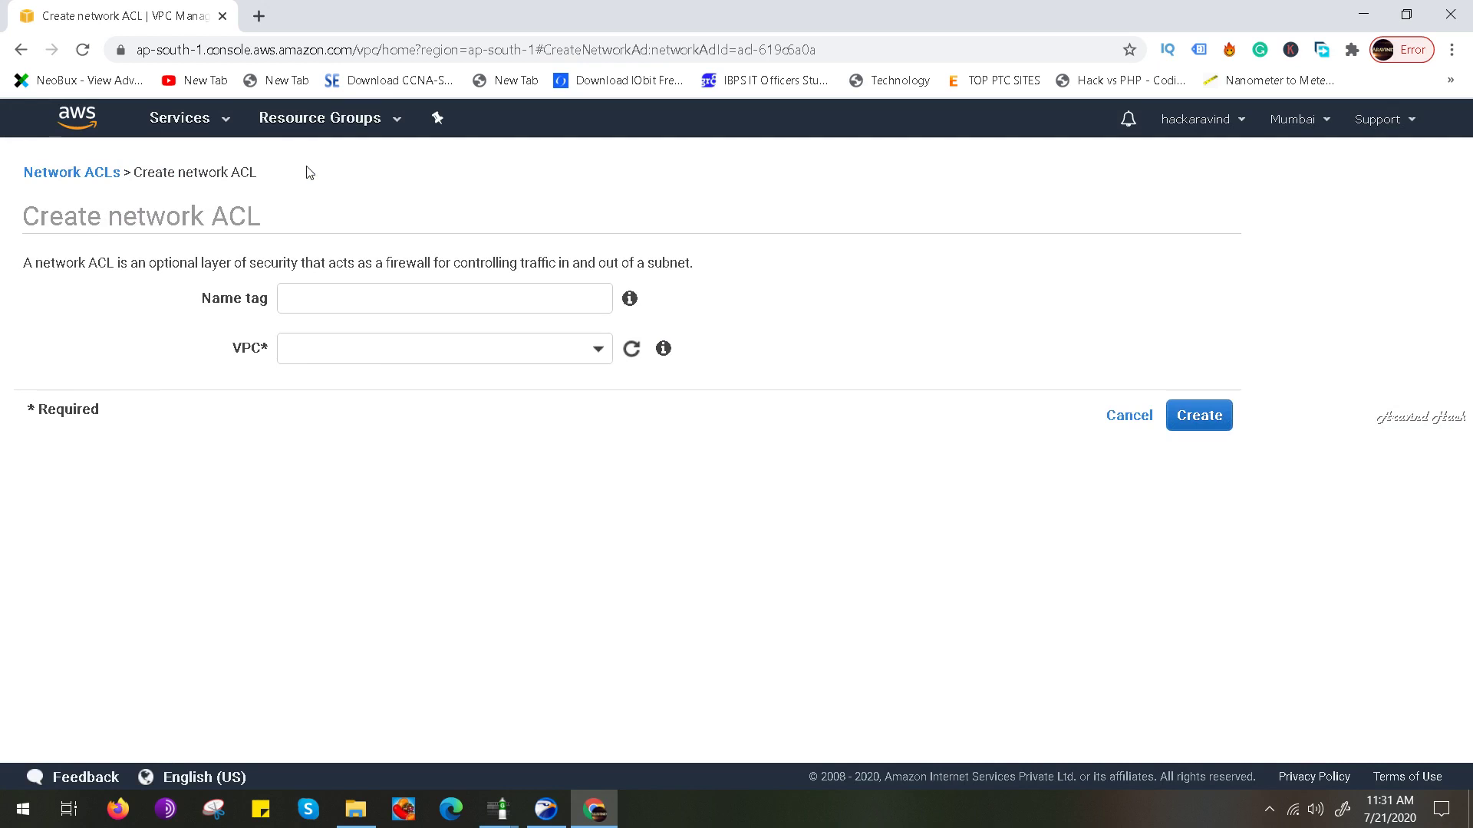
click(345, 309)
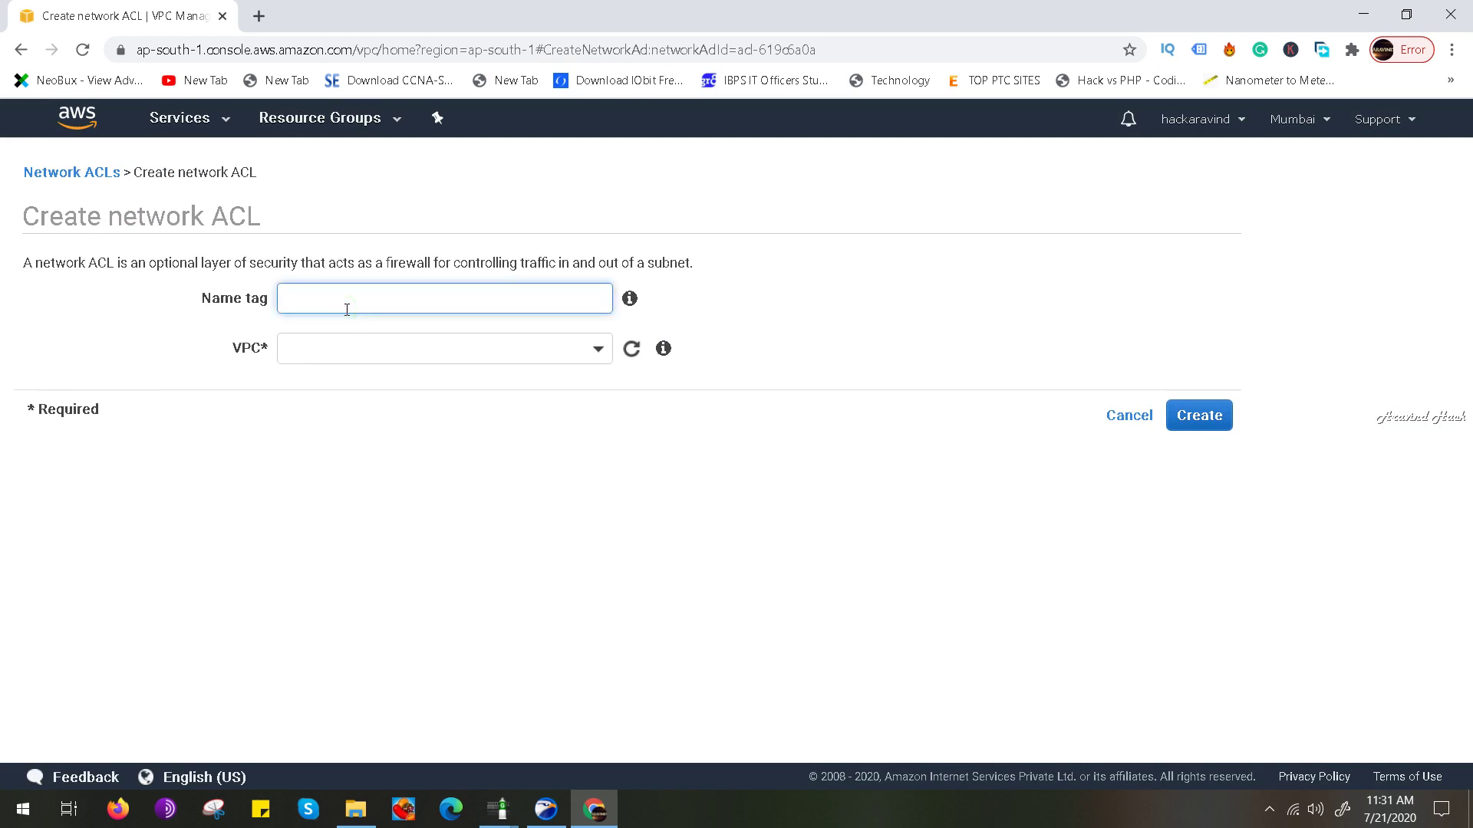
text(cloudnetworkacl)
click(488, 350)
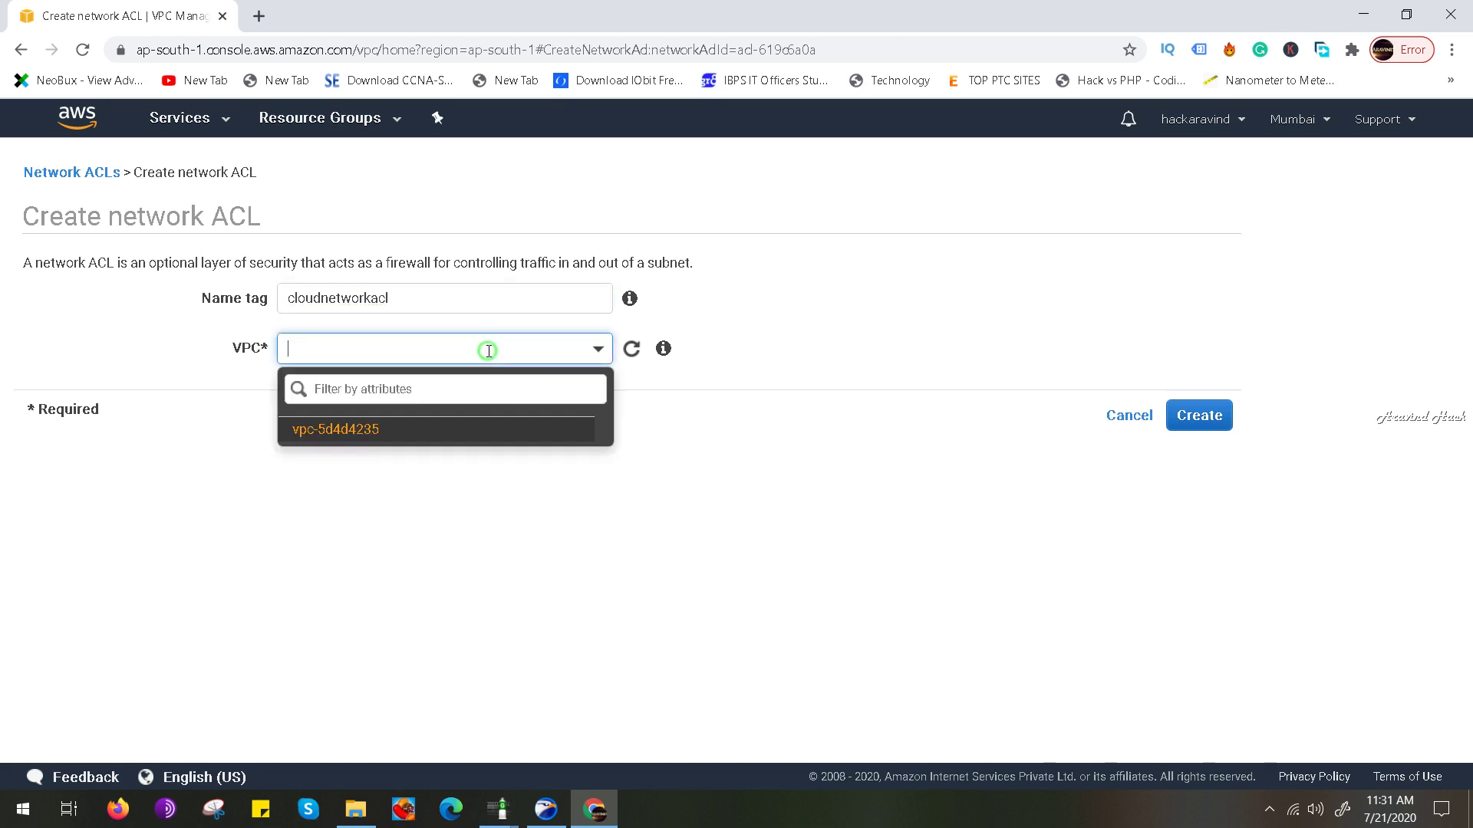
click(461, 430)
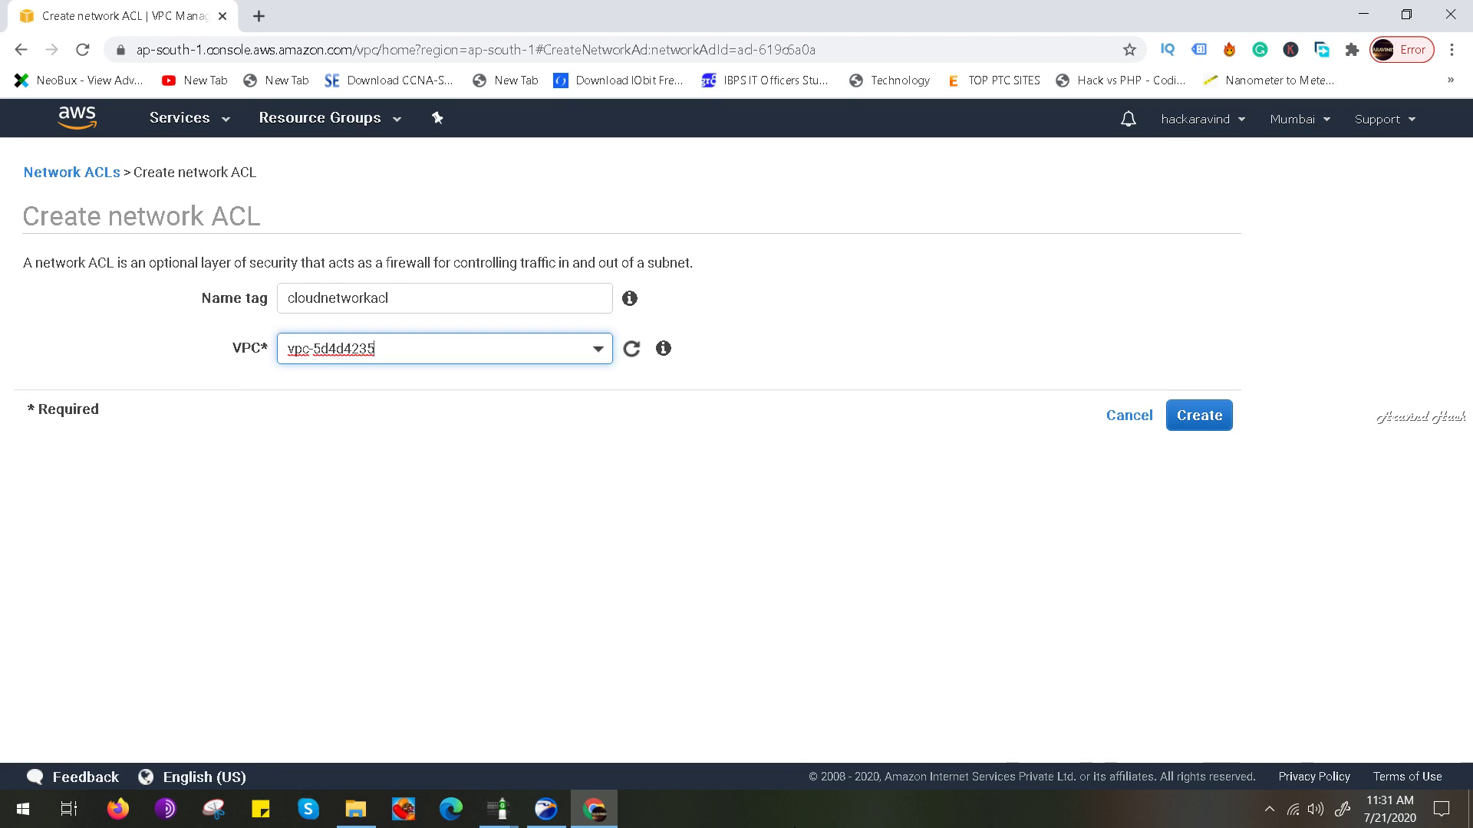
key(Down)
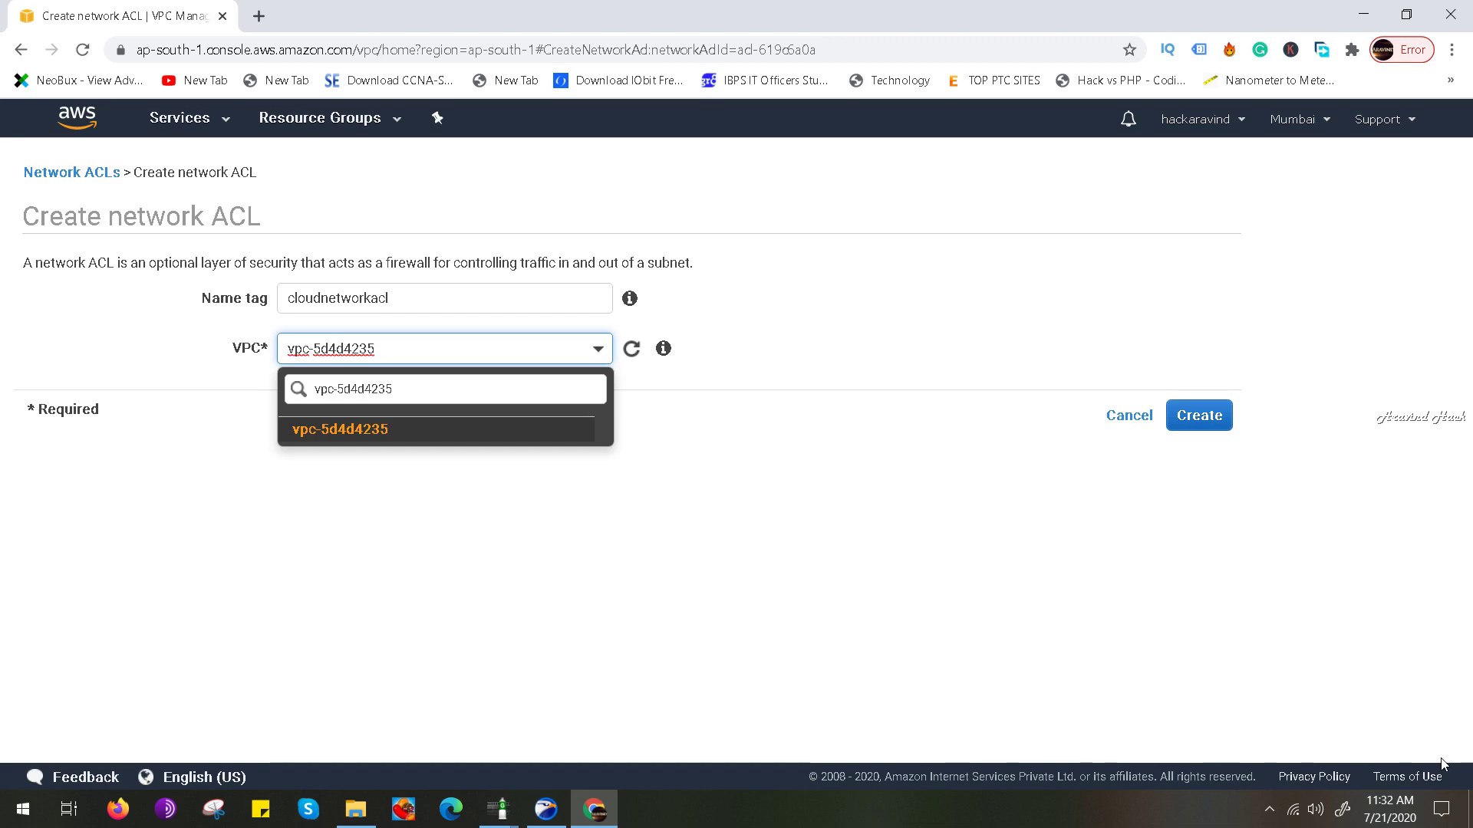
click(881, 547)
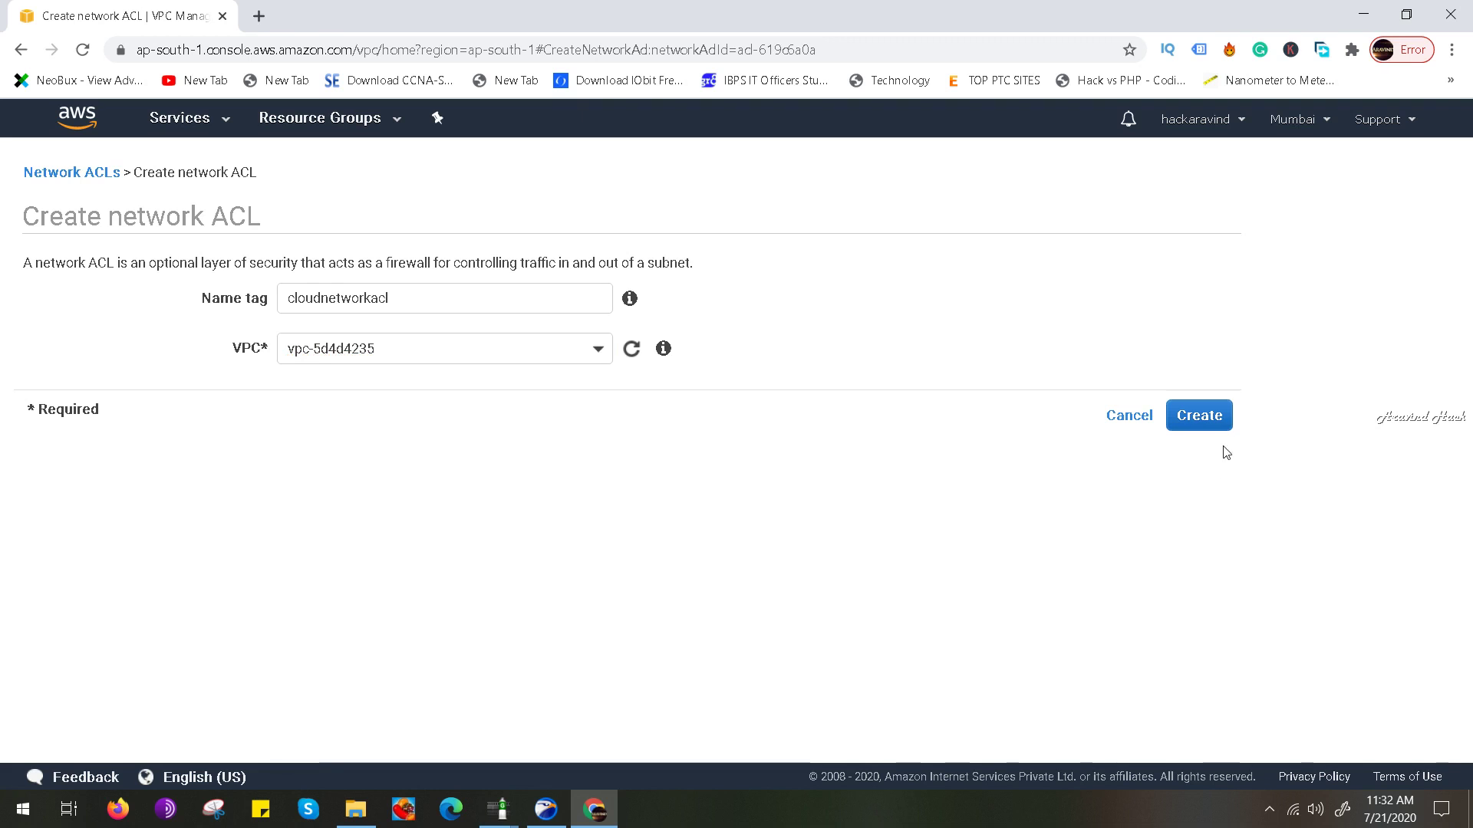
click(1215, 417)
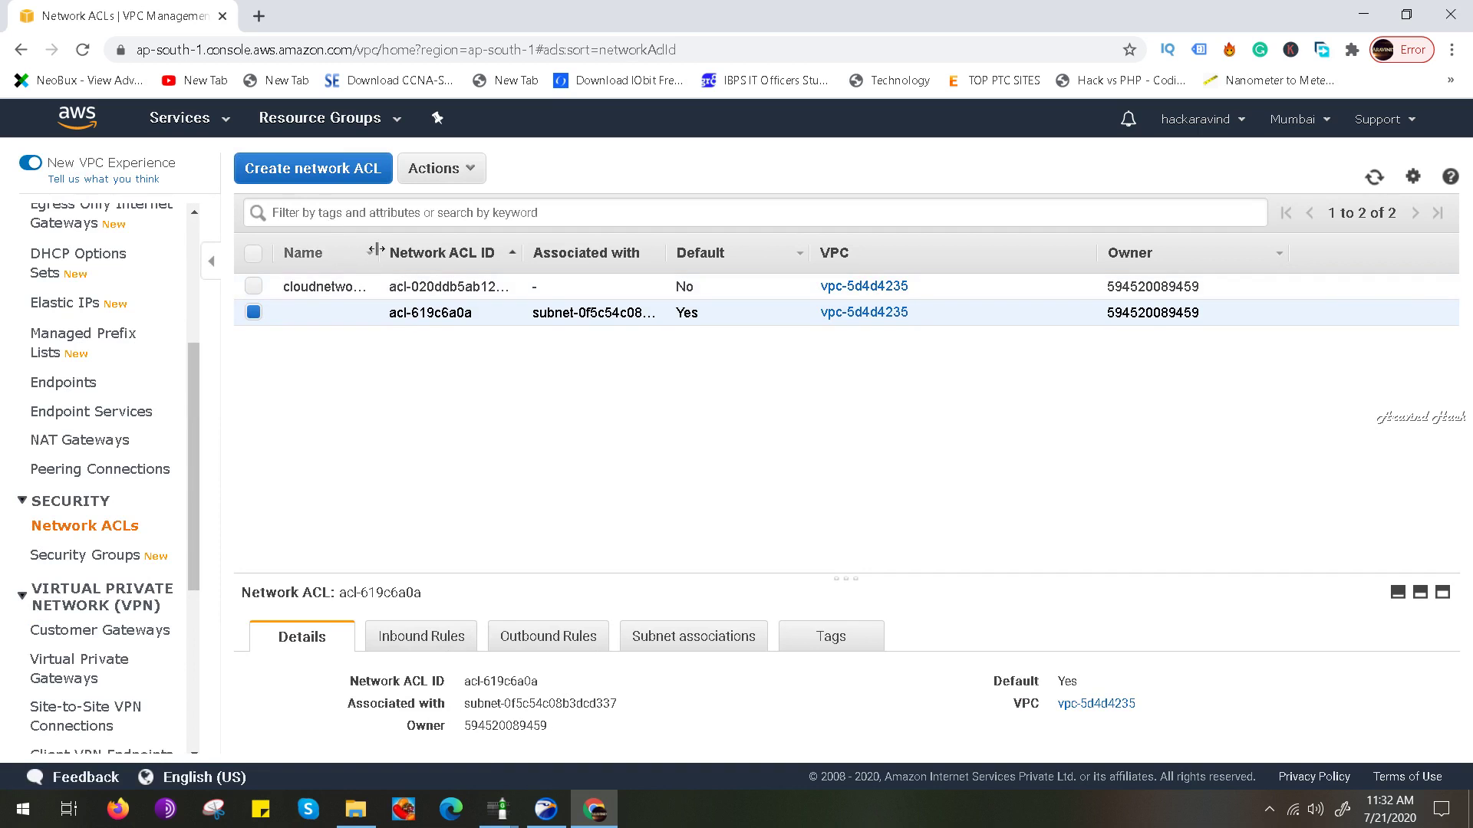
drag(376, 250, 446, 253)
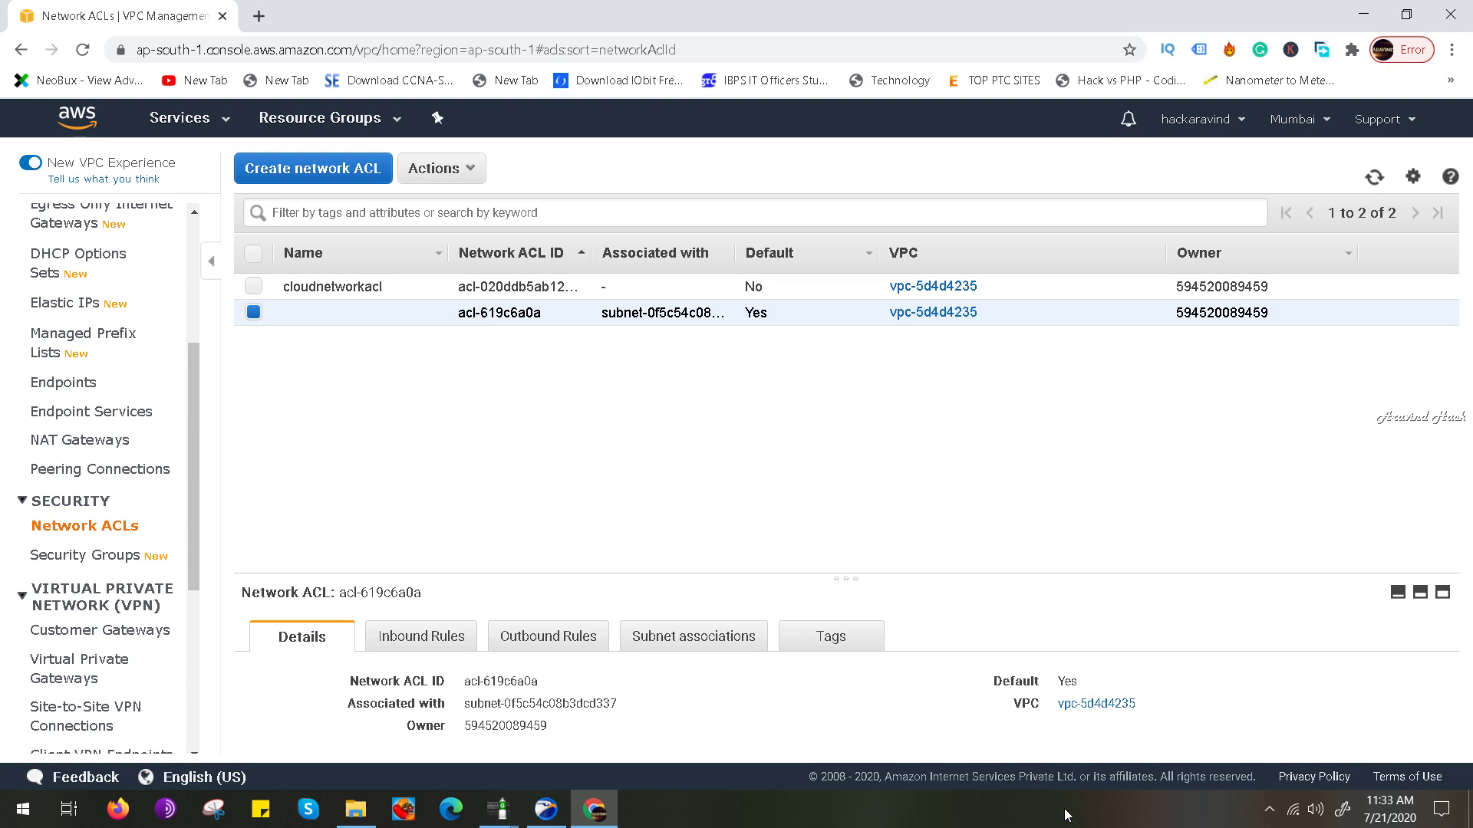
Open the default network ACL's inbound rules for editing, check the traffic types offered for rule 100, and save
click(392, 638)
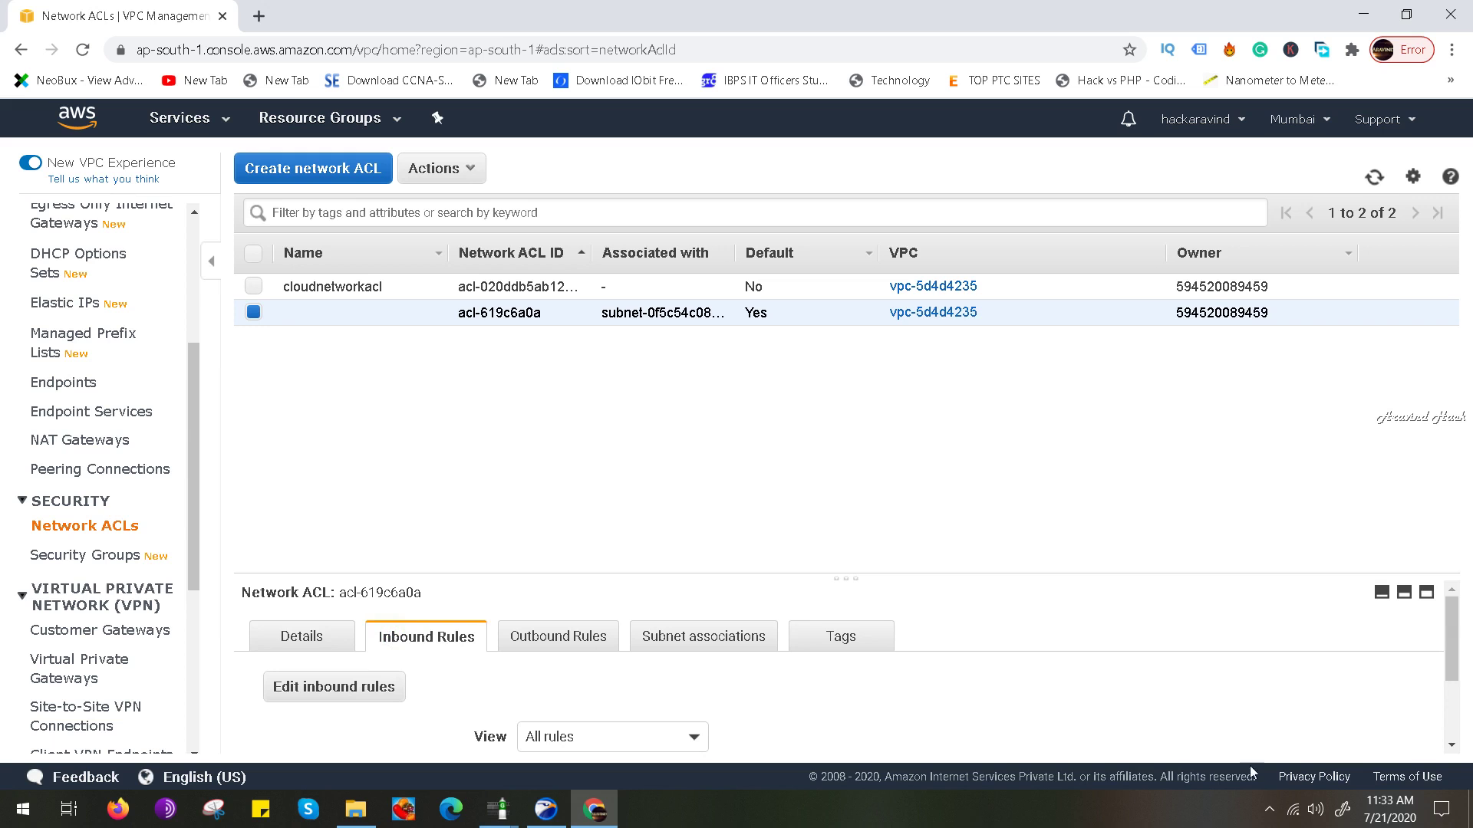
click(286, 688)
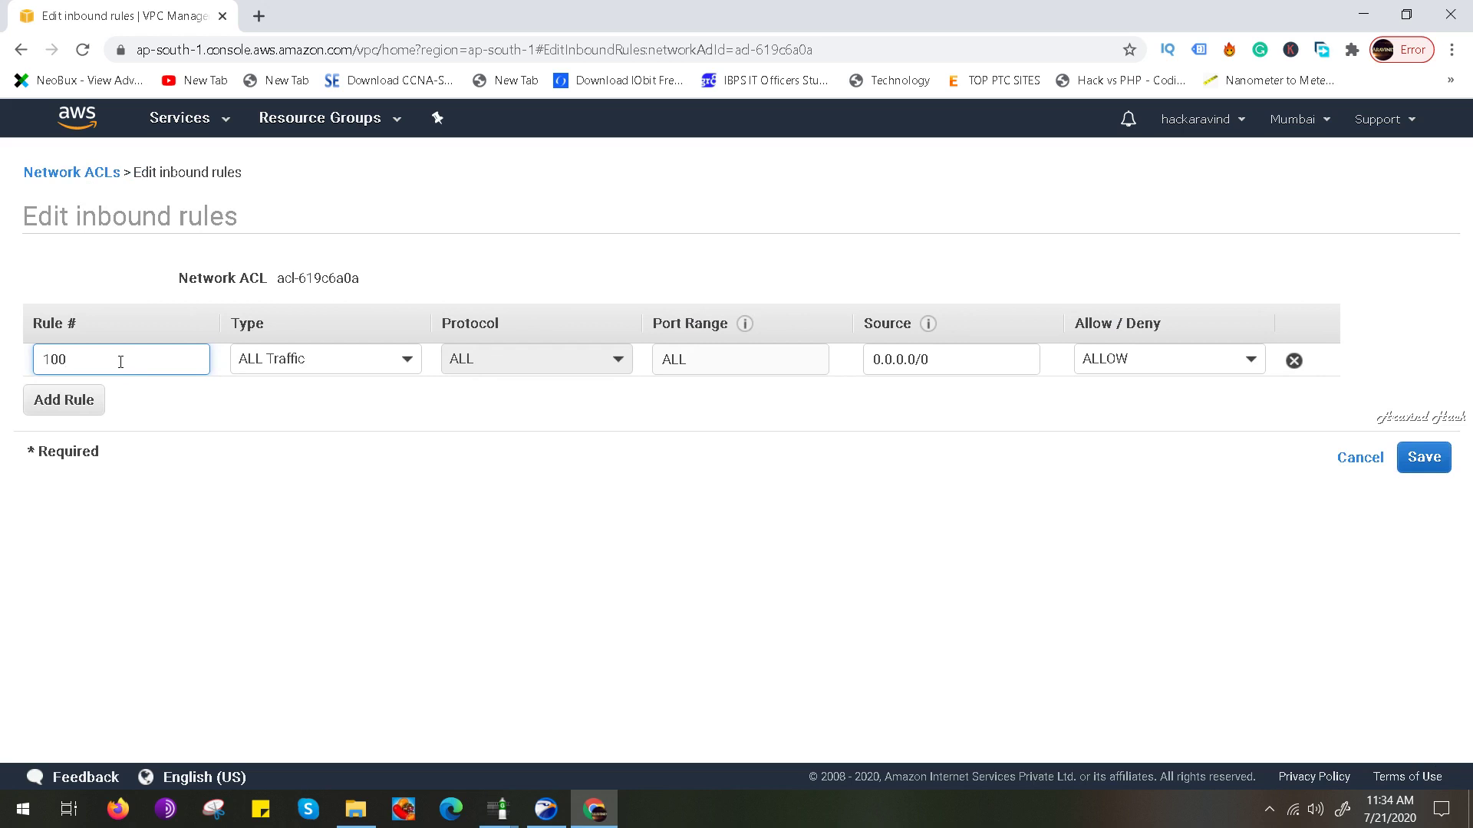
click(300, 366)
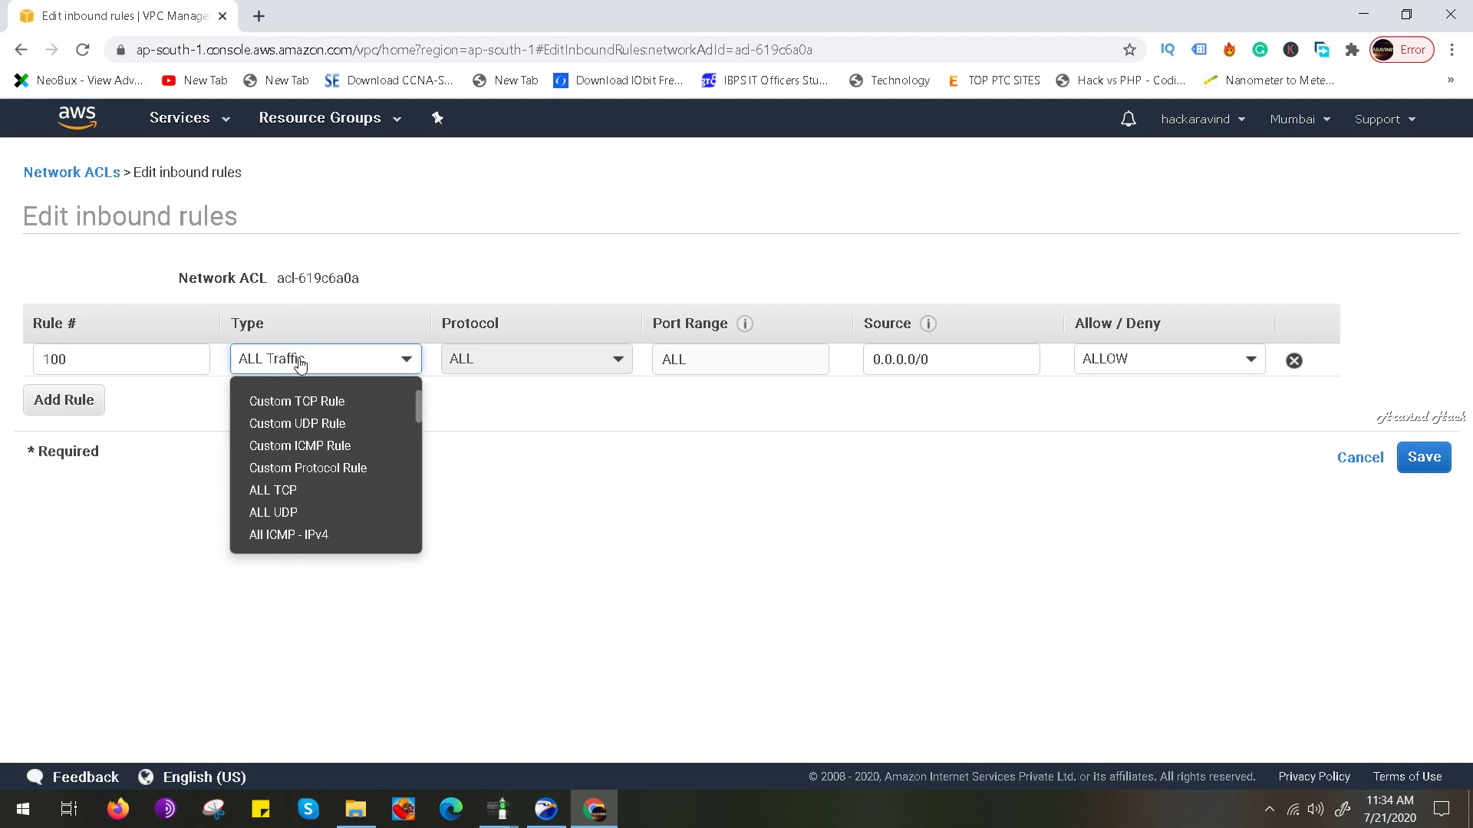
click(795, 635)
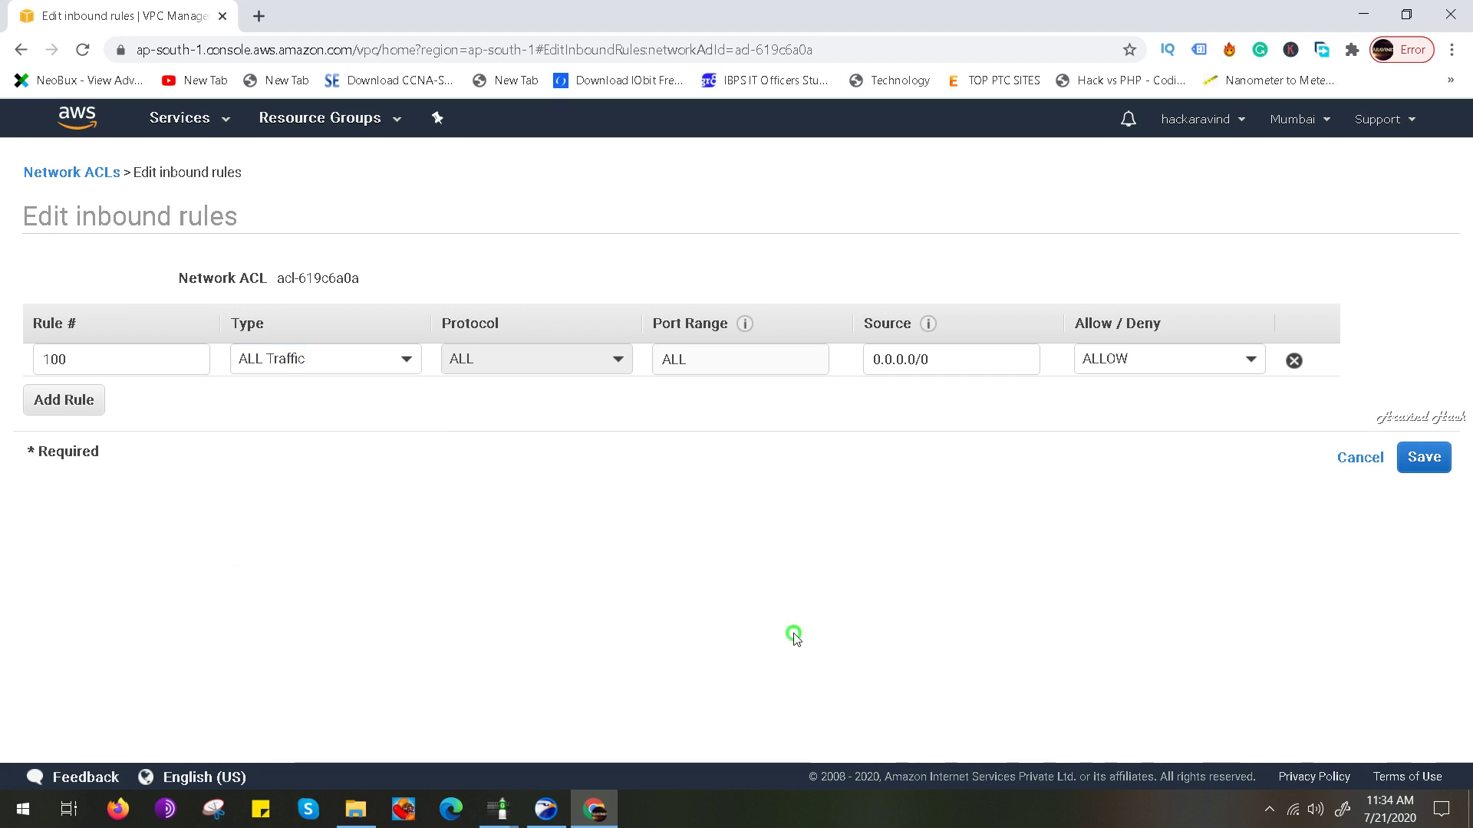
click(1423, 460)
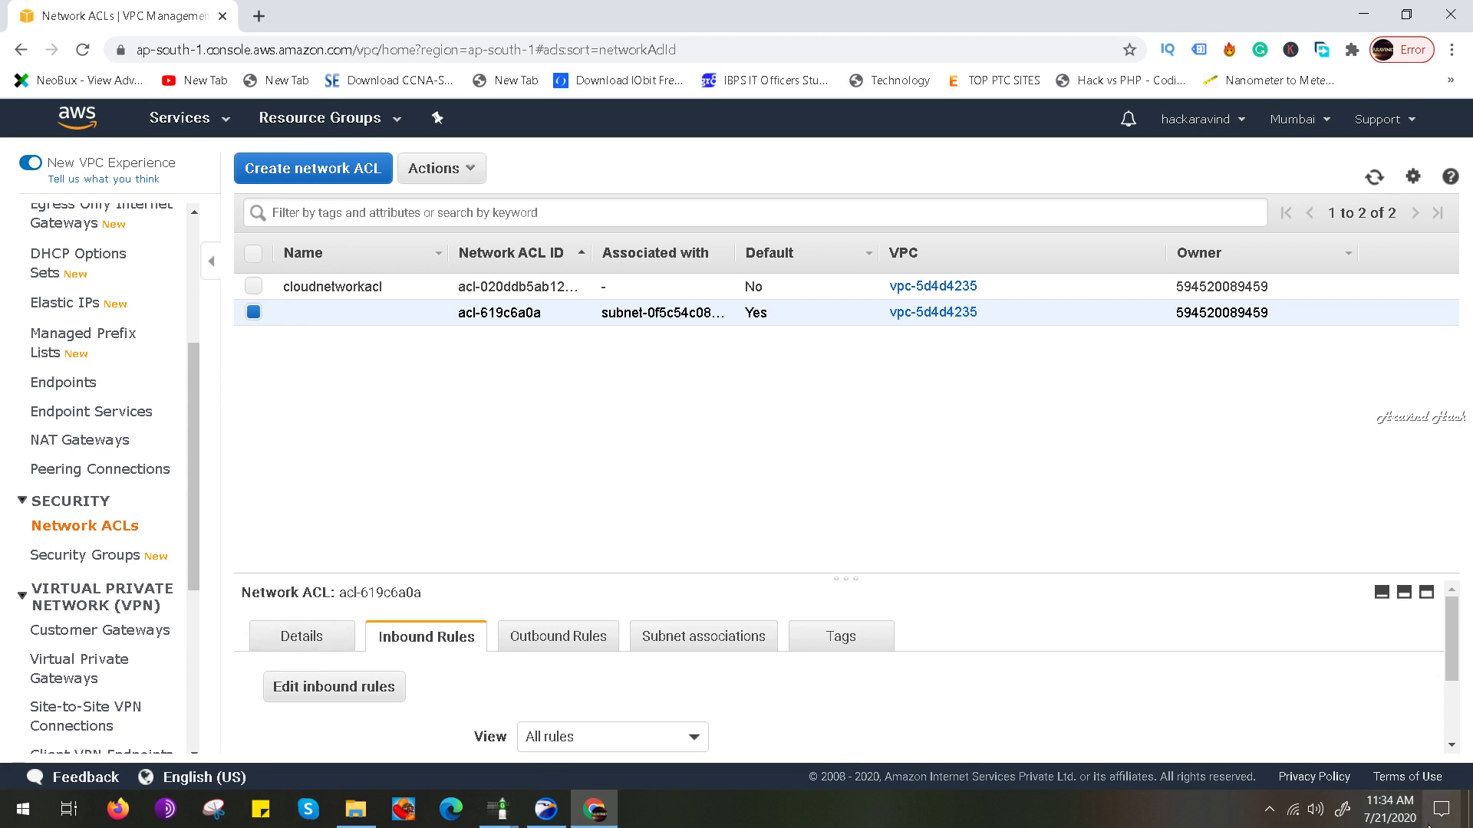
Examine the allow and deny entries in the default network ACL's inbound rules table
click(1449, 652)
drag(1449, 652, 1450, 719)
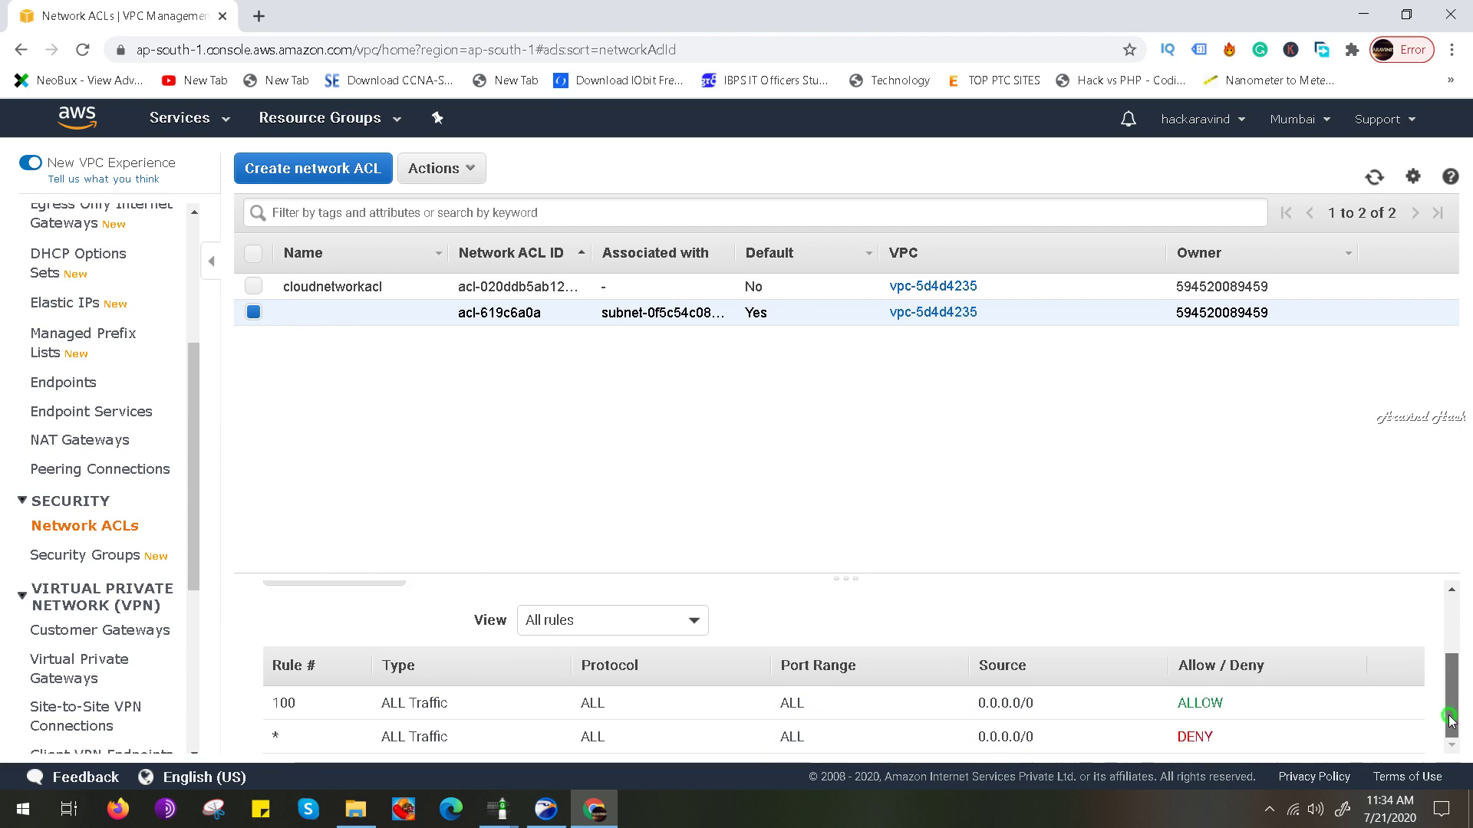
mouse_move(1450, 719)
mouse_down()
mouse_move(1450, 652)
mouse_move(1452, 717)
mouse_up()
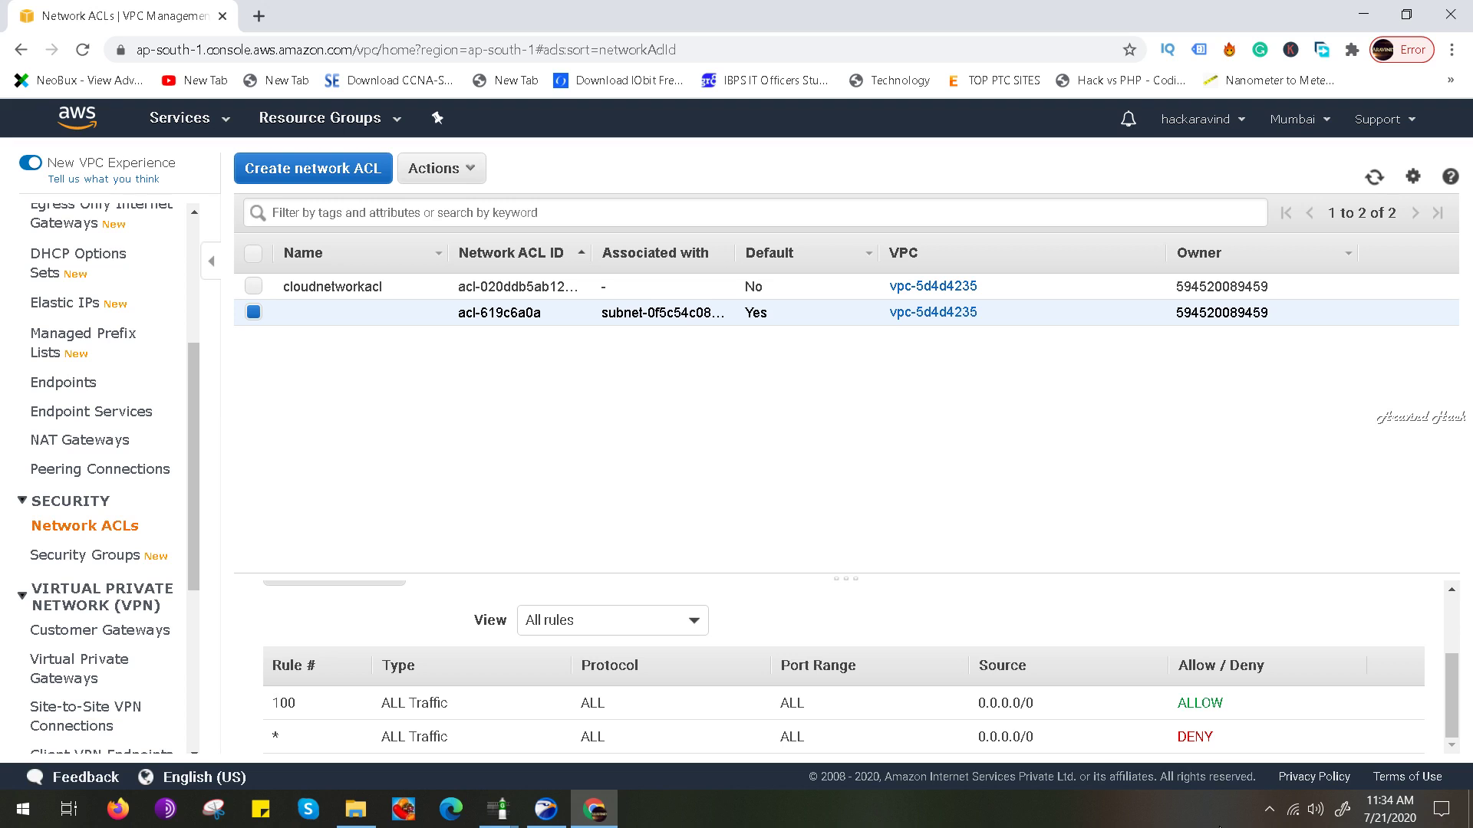
mouse_move(1392, 823)
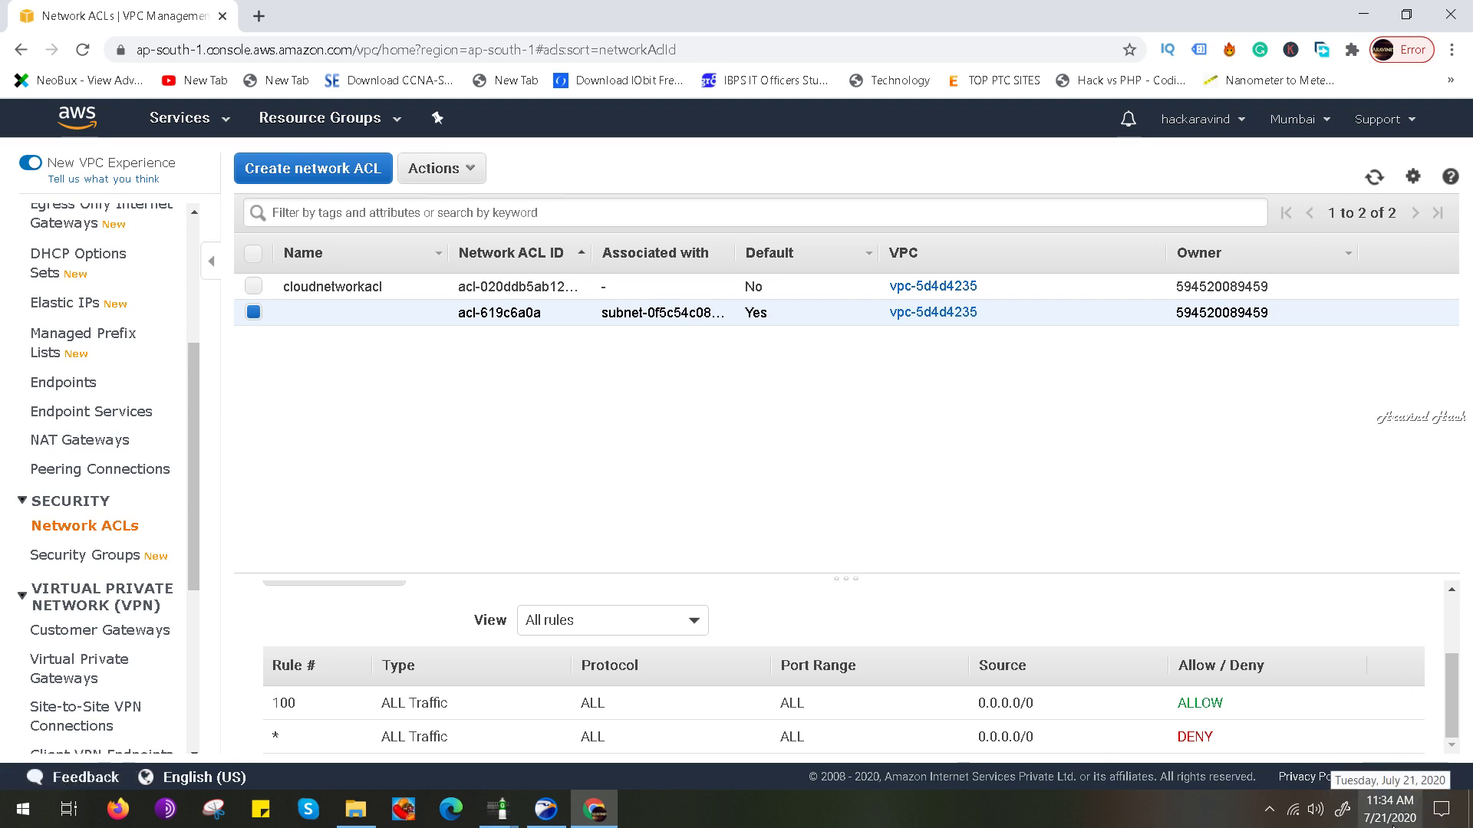
drag(1455, 733, 1455, 733)
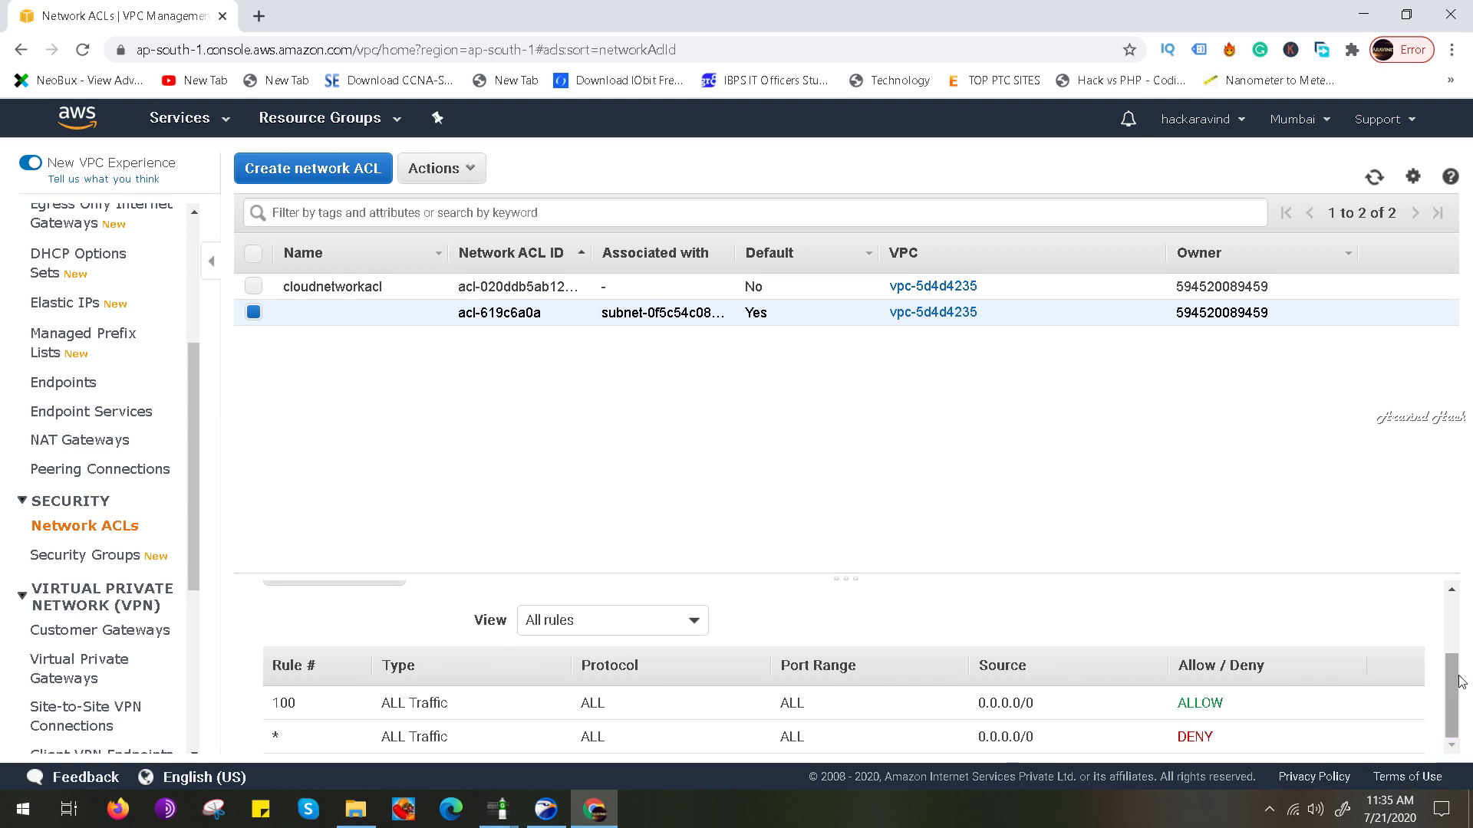
drag(1453, 667, 1453, 618)
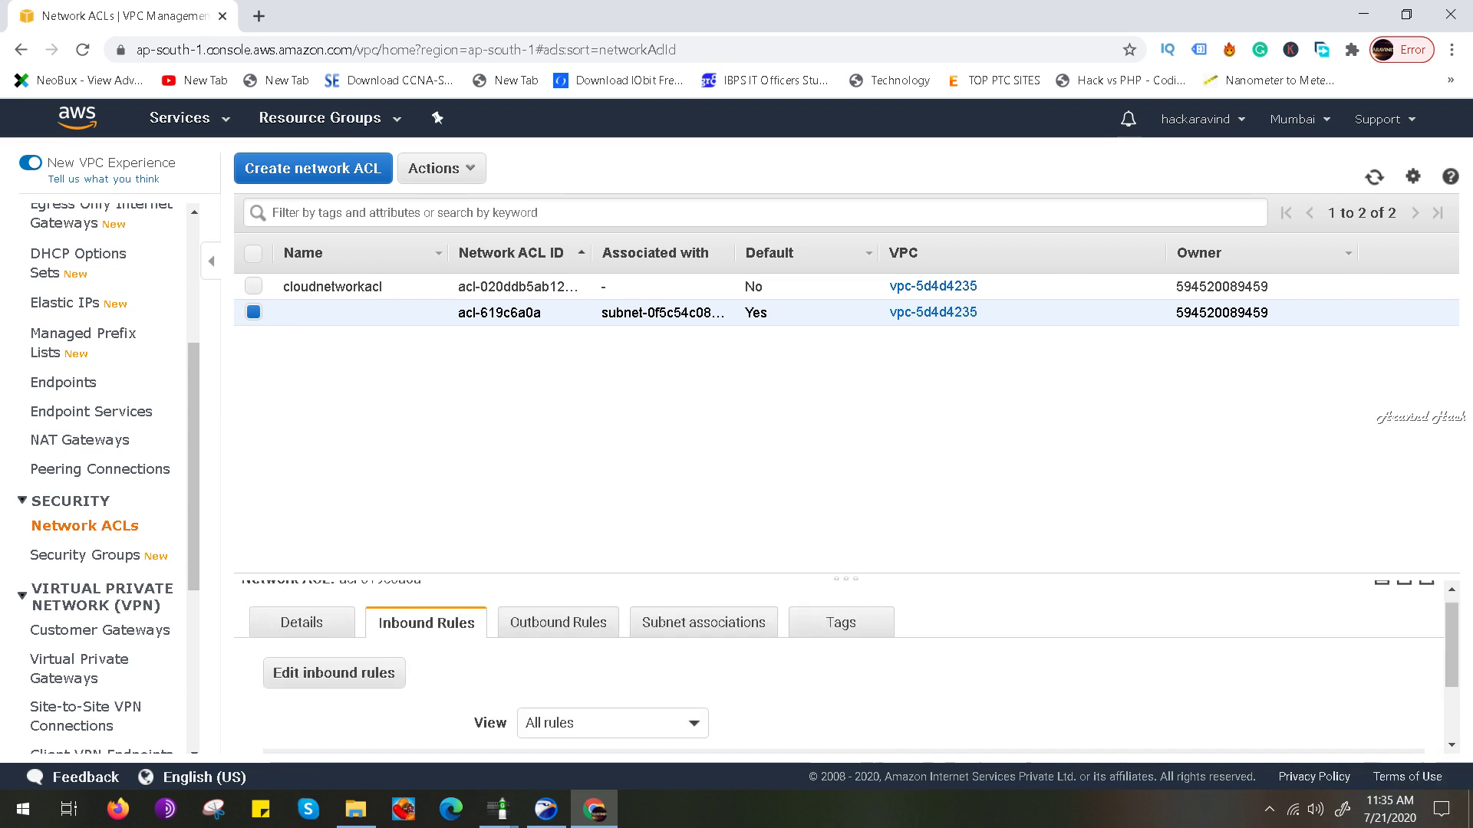
Edit the default network ACL's inbound rule 100, setting its type to Custom TCP Rule and its port range to 80
click(342, 675)
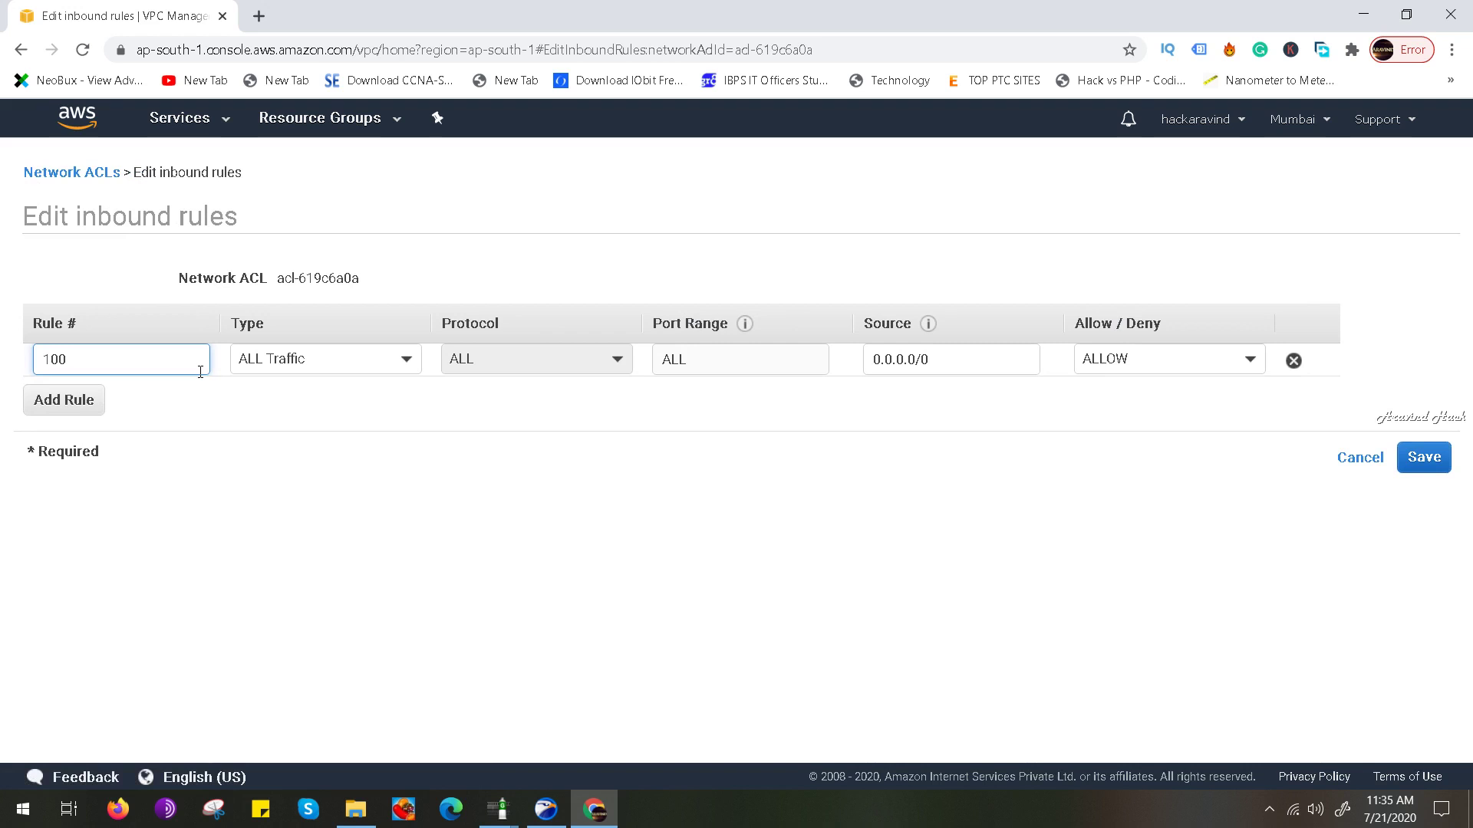
click(351, 365)
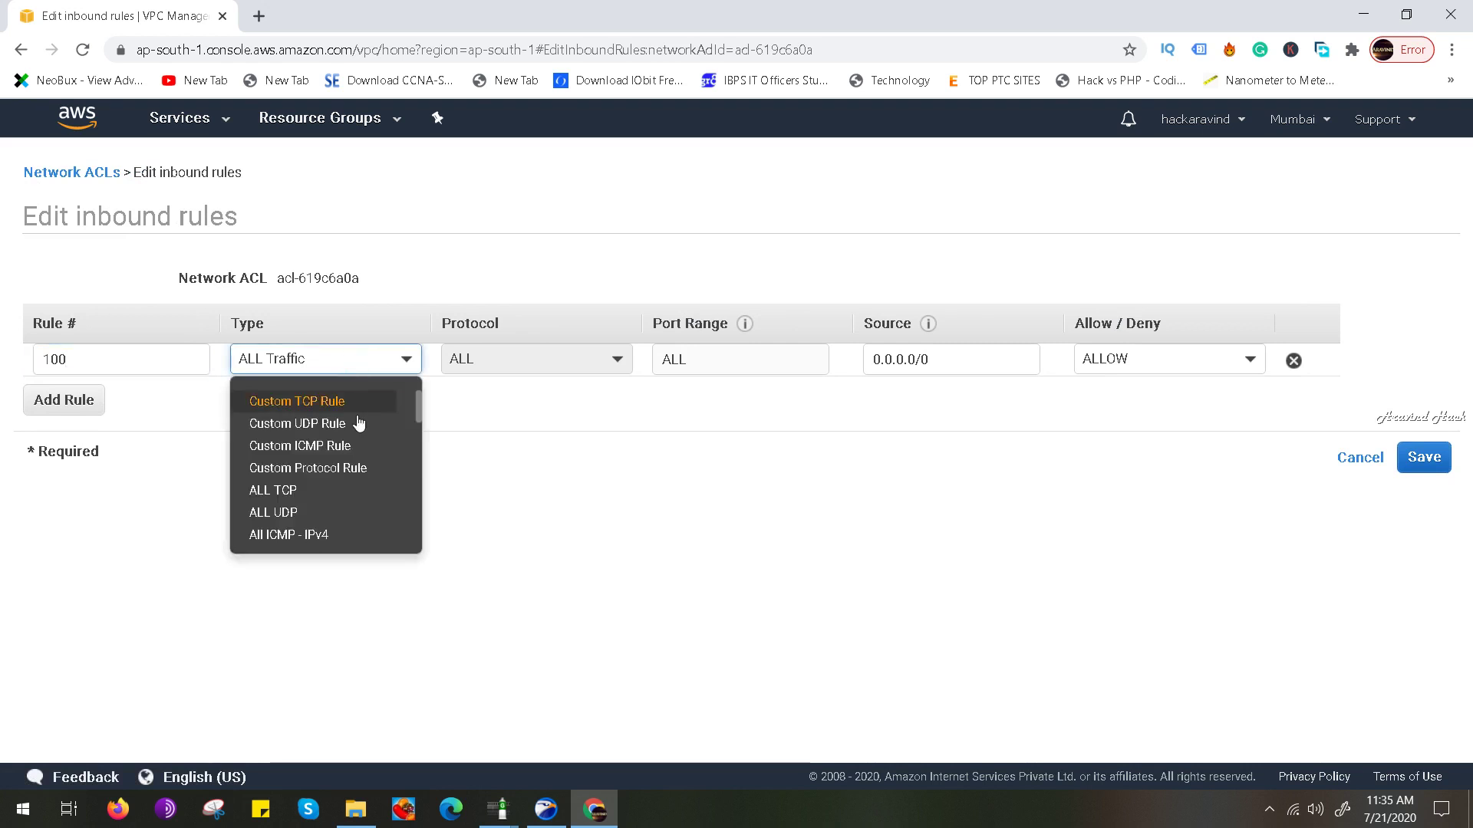
click(337, 402)
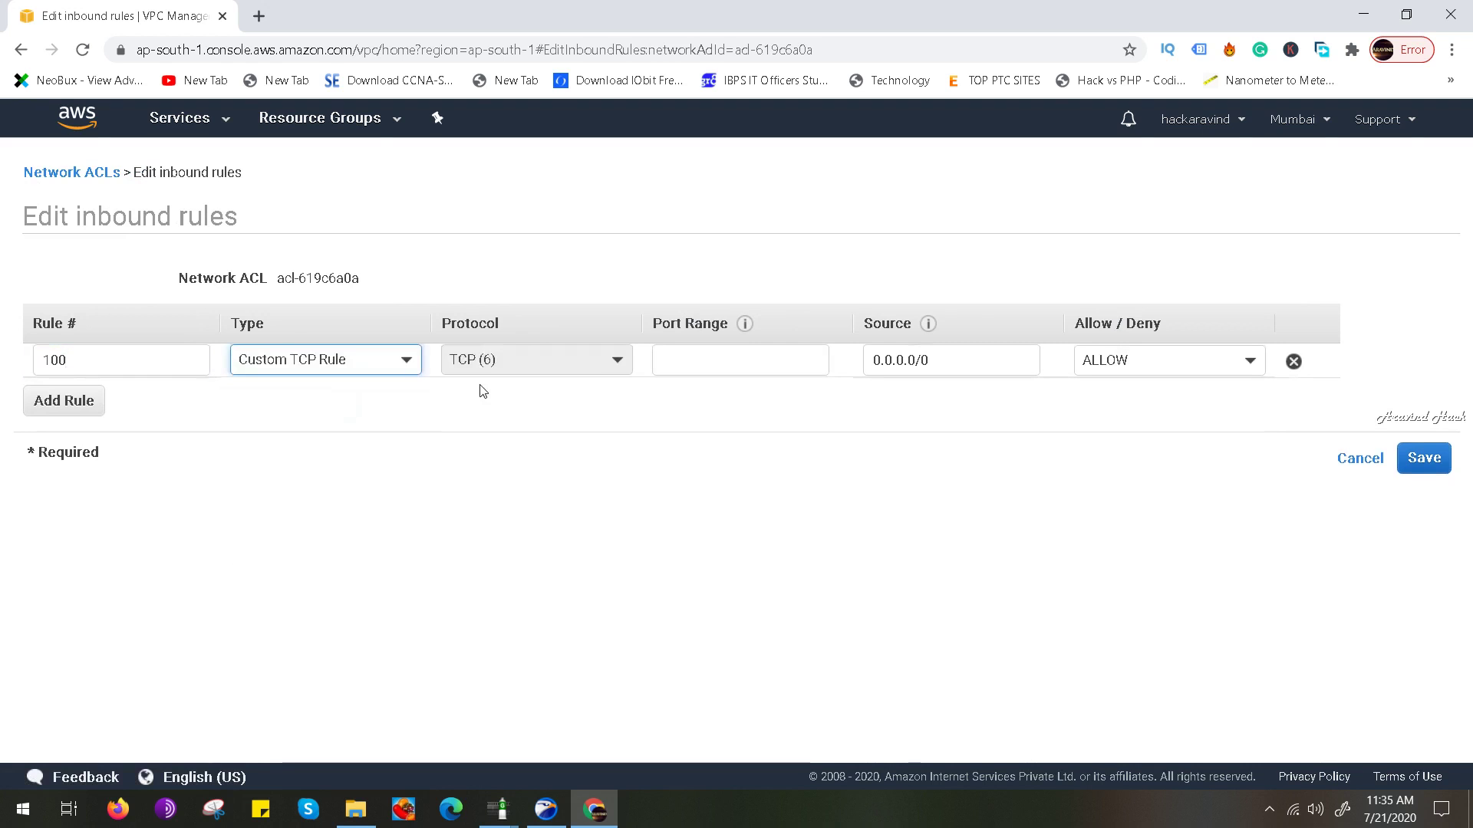
click(519, 370)
click(685, 367)
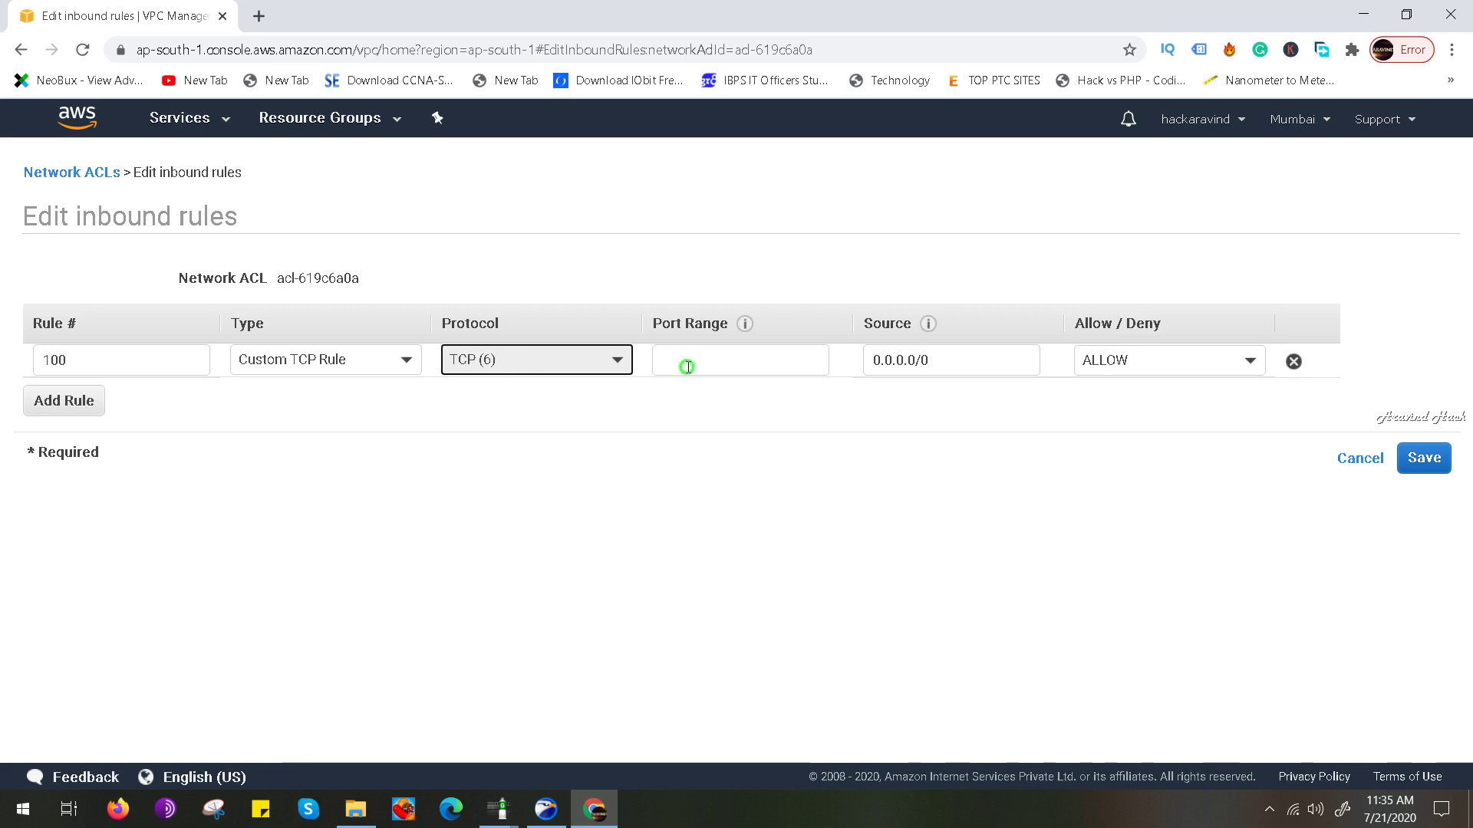
text(80)
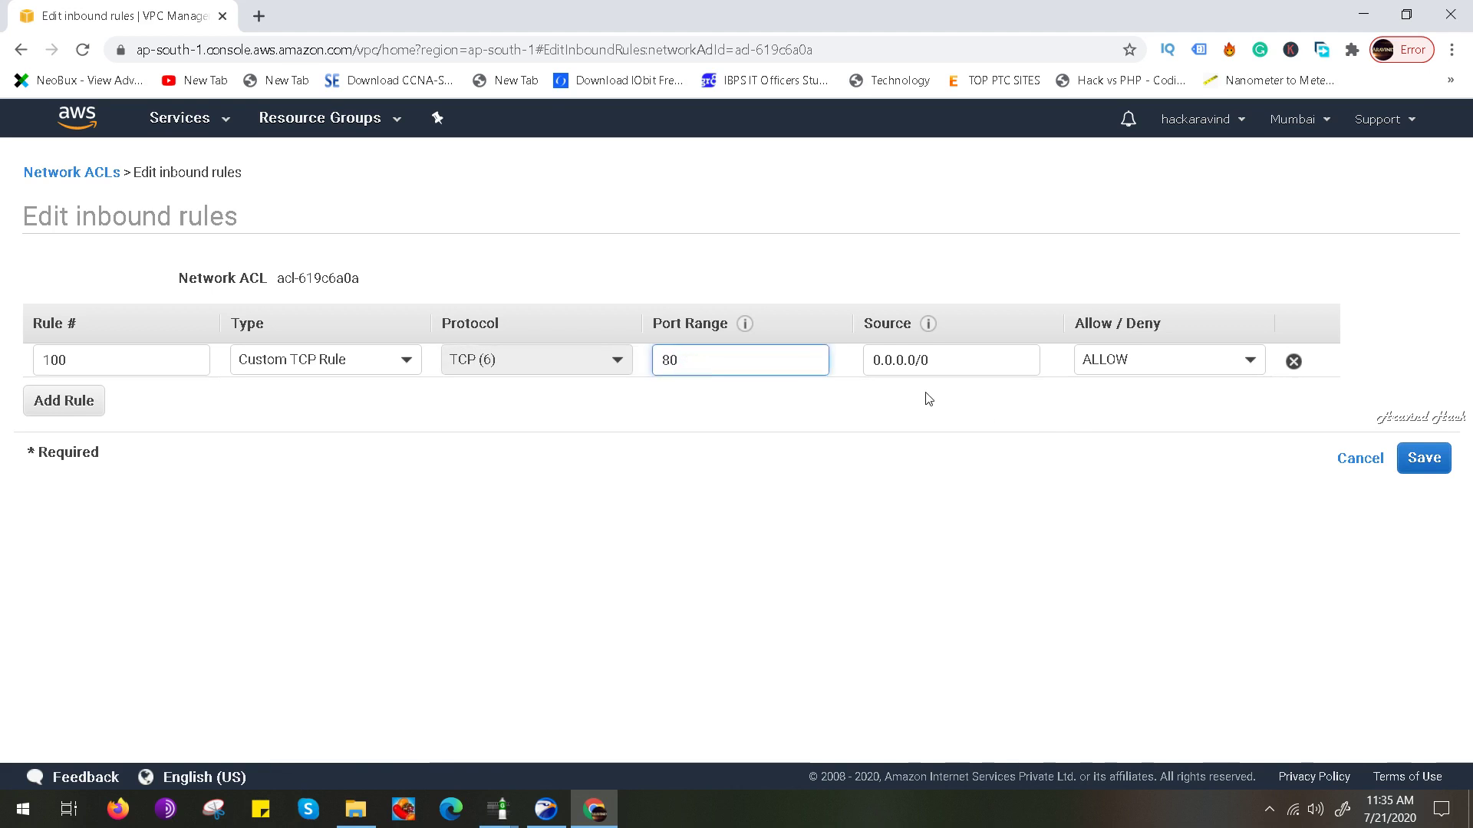
click(1078, 431)
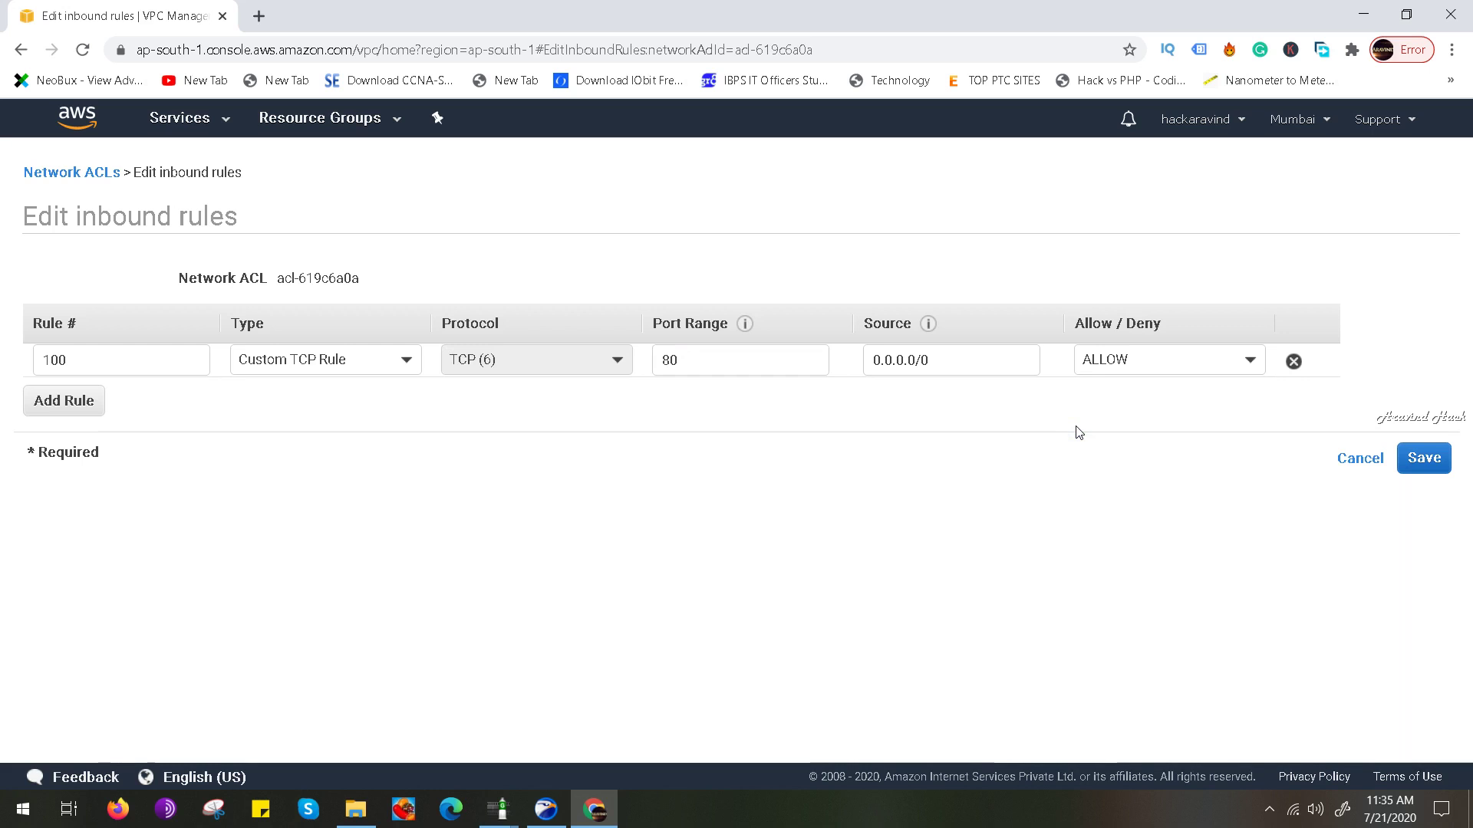
Re-enter the source of inbound rule 100 as 0.0.0.0/0
double_click(958, 358)
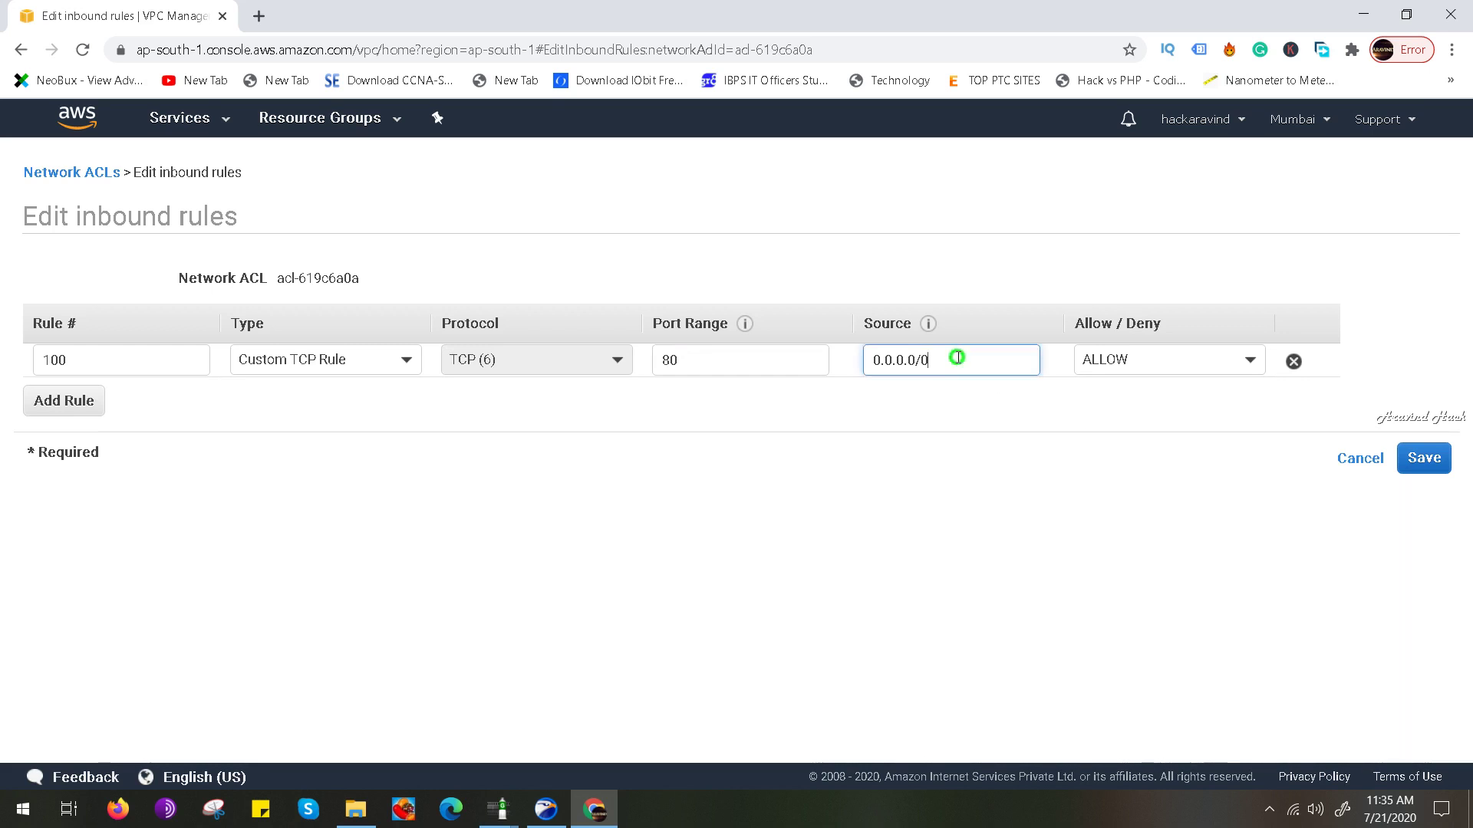
key(BackSpace)
key(BackSpace)
key(BackSpace)
key(BackSpace)
key(BackSpace)
key(BackSpace)
key(BackSpace)
key(BackSpace)
key(BackSpace)
text(0.0.0)
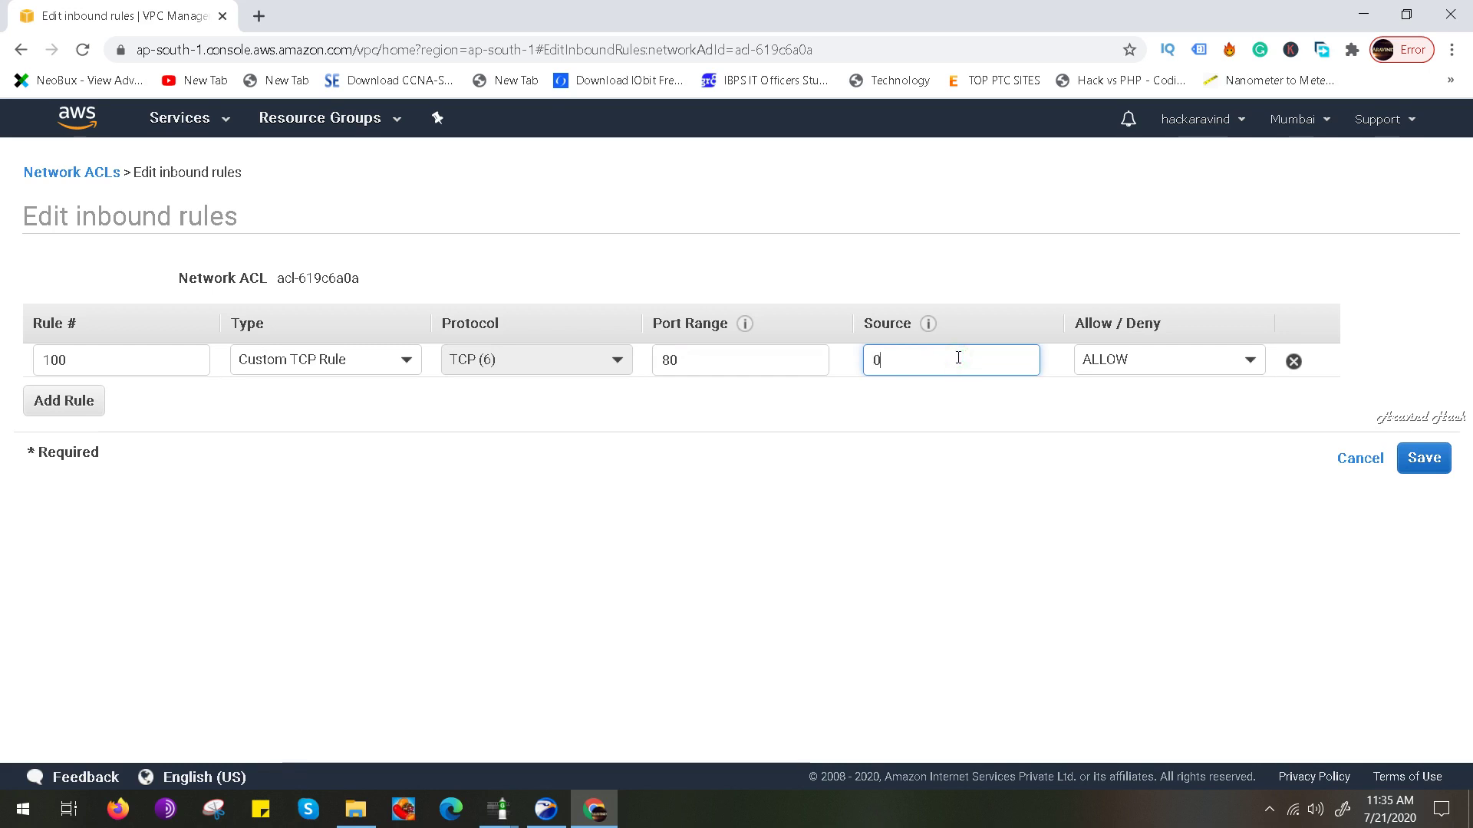
text(.0/0)
Add a second inbound rule with rule number 101 and port range 443
click(62, 408)
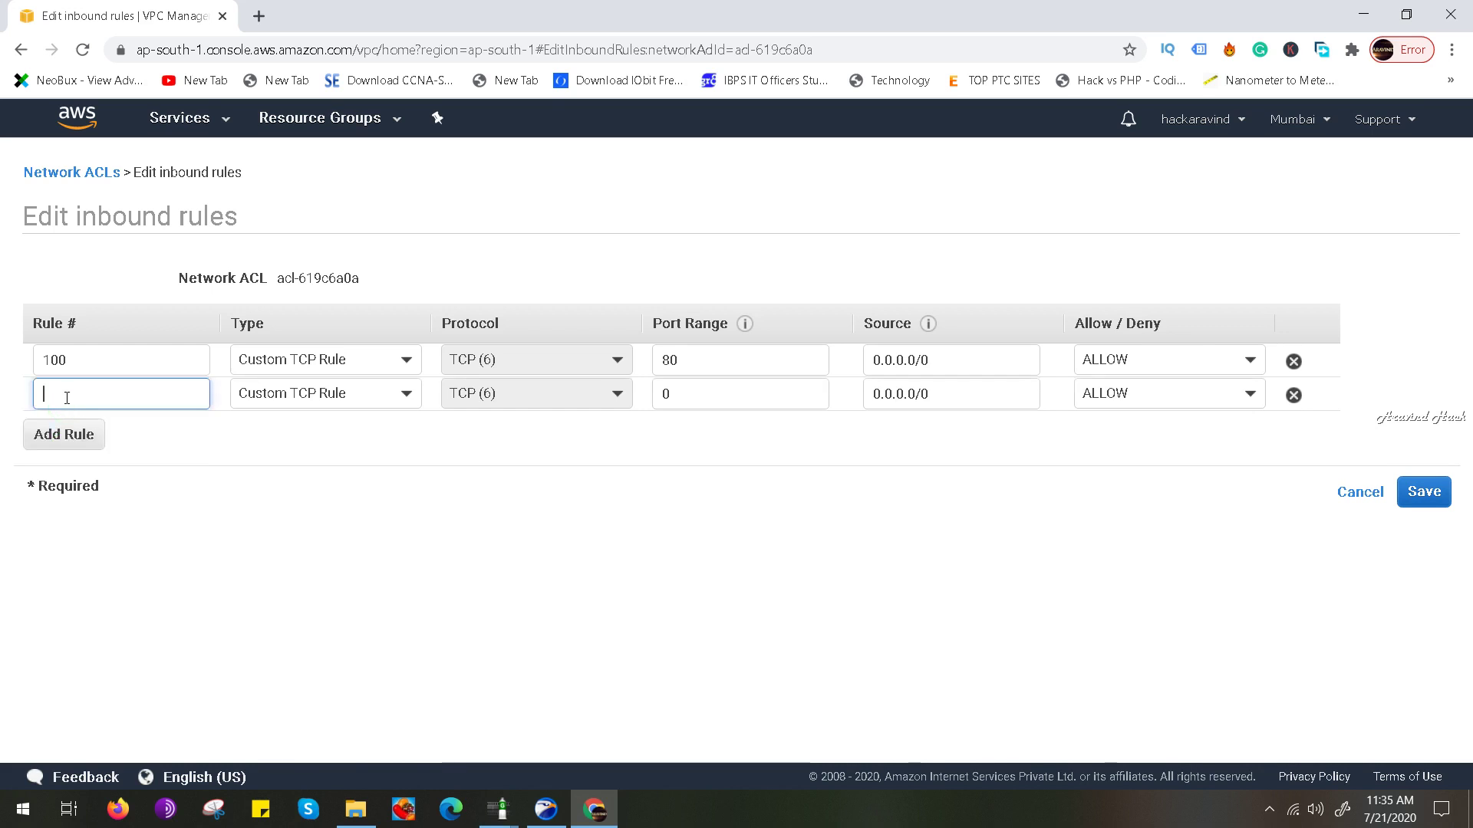
text(101)
double_click(758, 395)
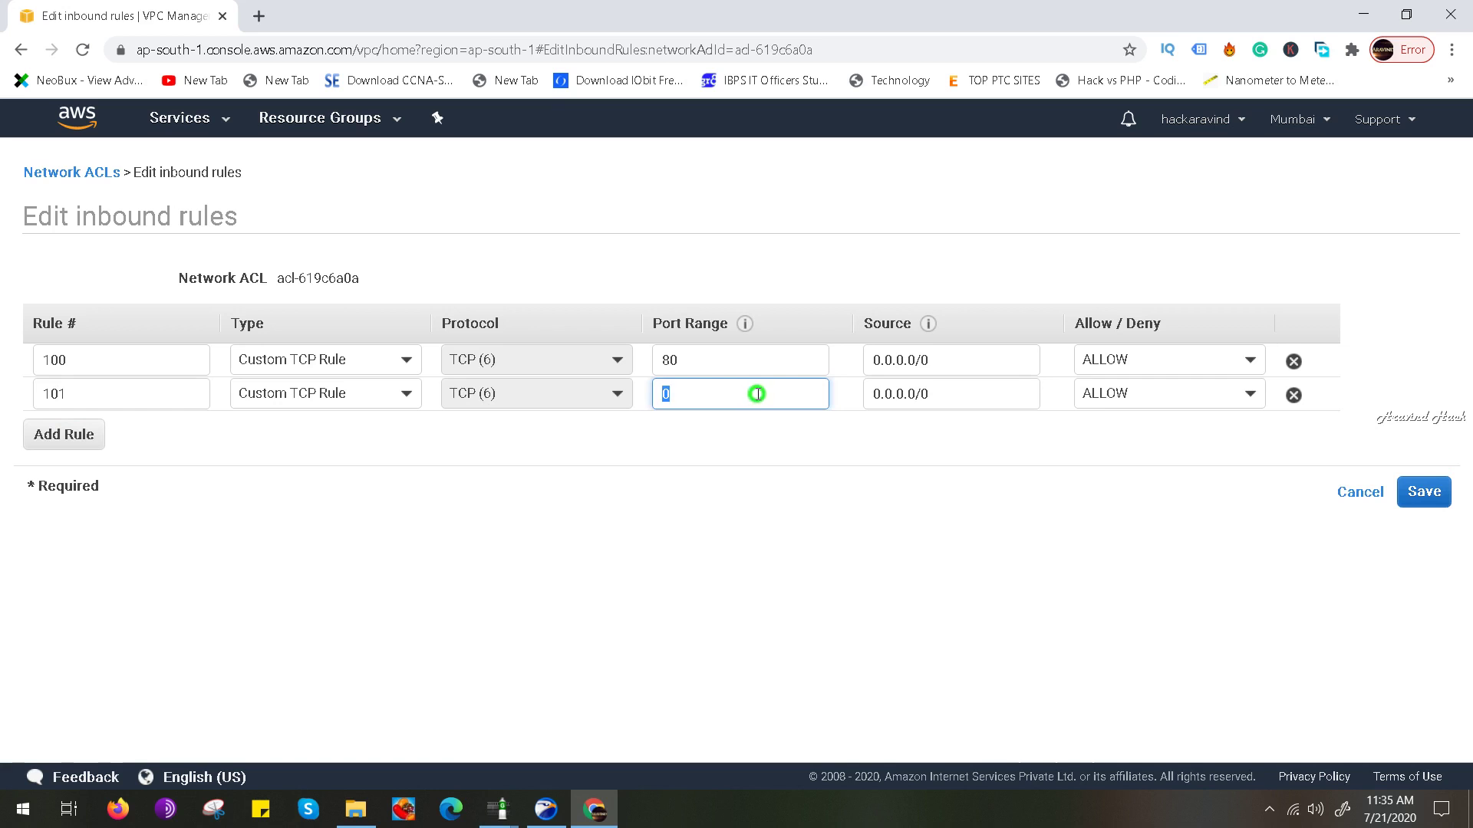
key(BackSpace)
text(443)
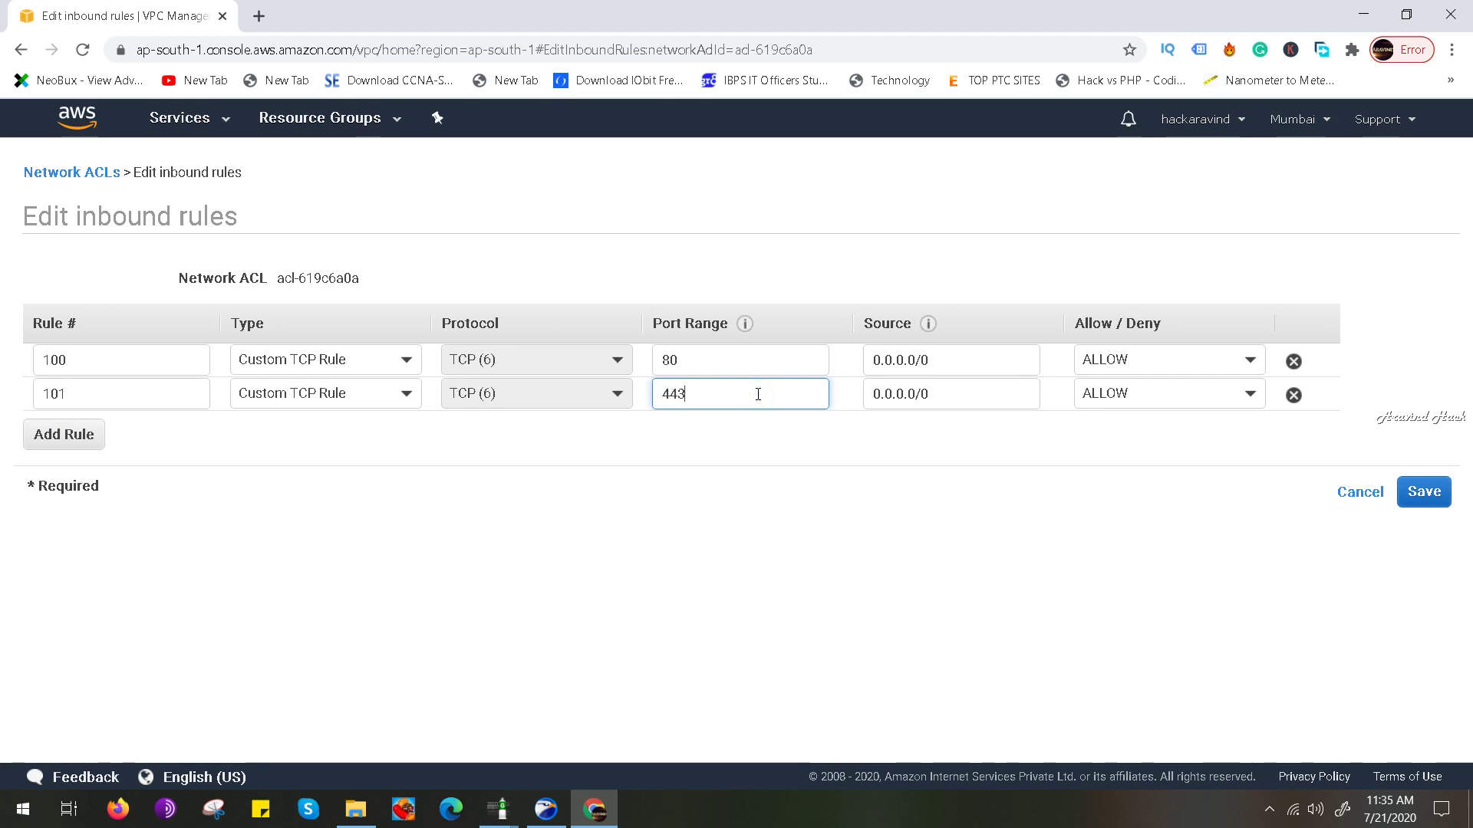
click(615, 480)
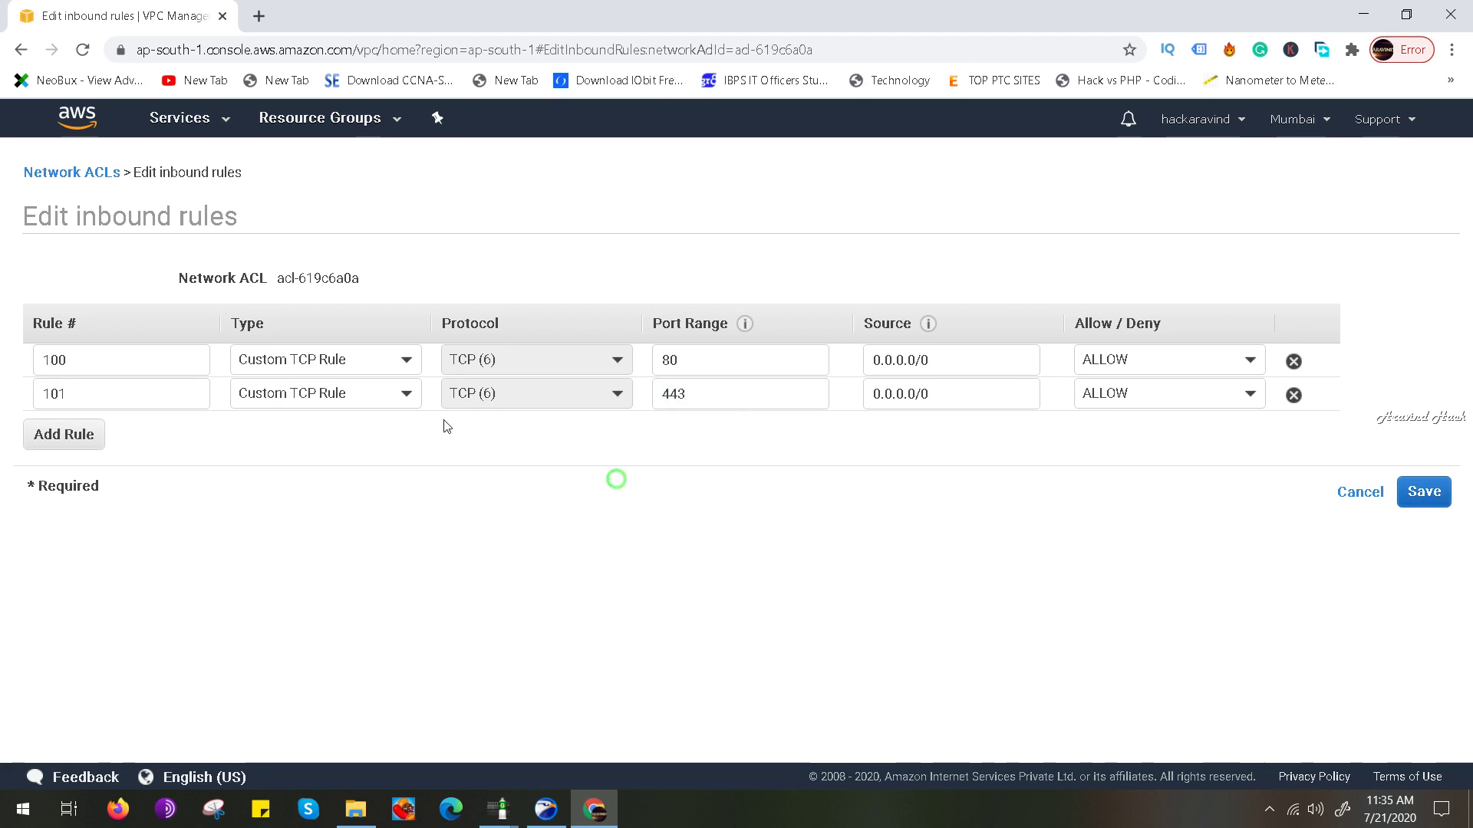
Add a third inbound rule with rule number 102 and port range 543
click(63, 436)
click(96, 430)
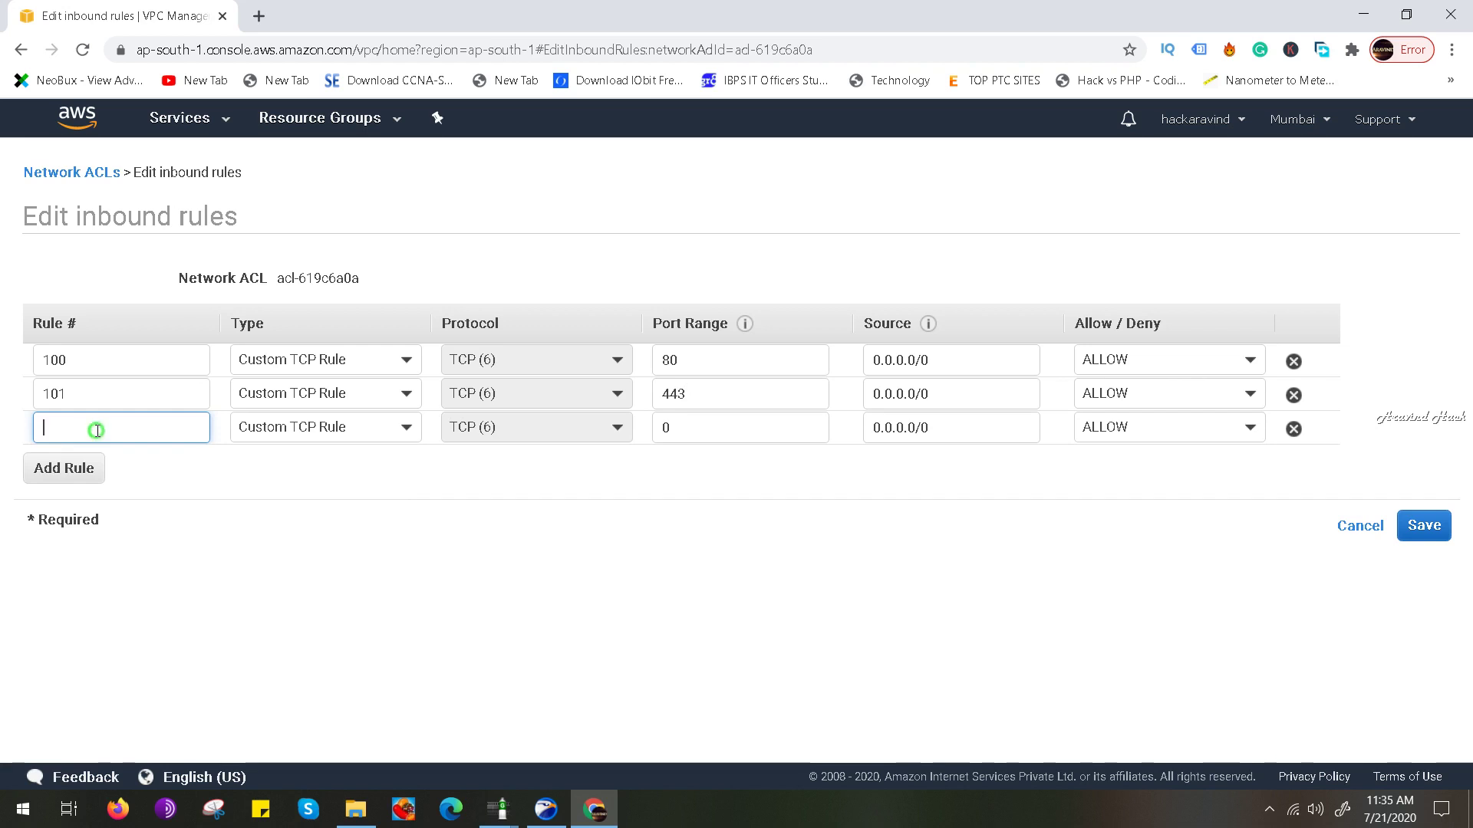
text(102)
click(694, 427)
key(BackSpace)
text(54)
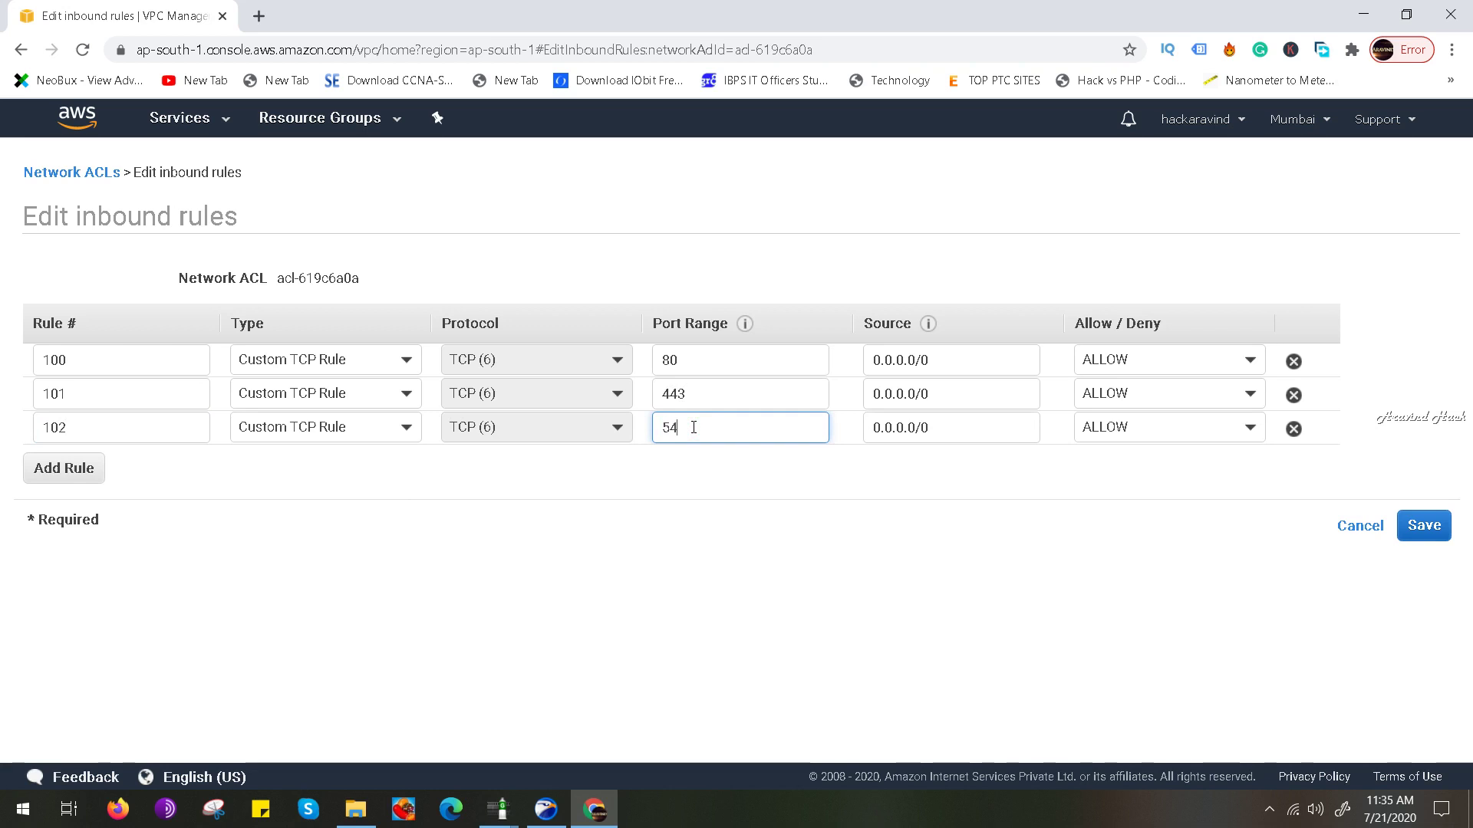
text(3)
click(1062, 468)
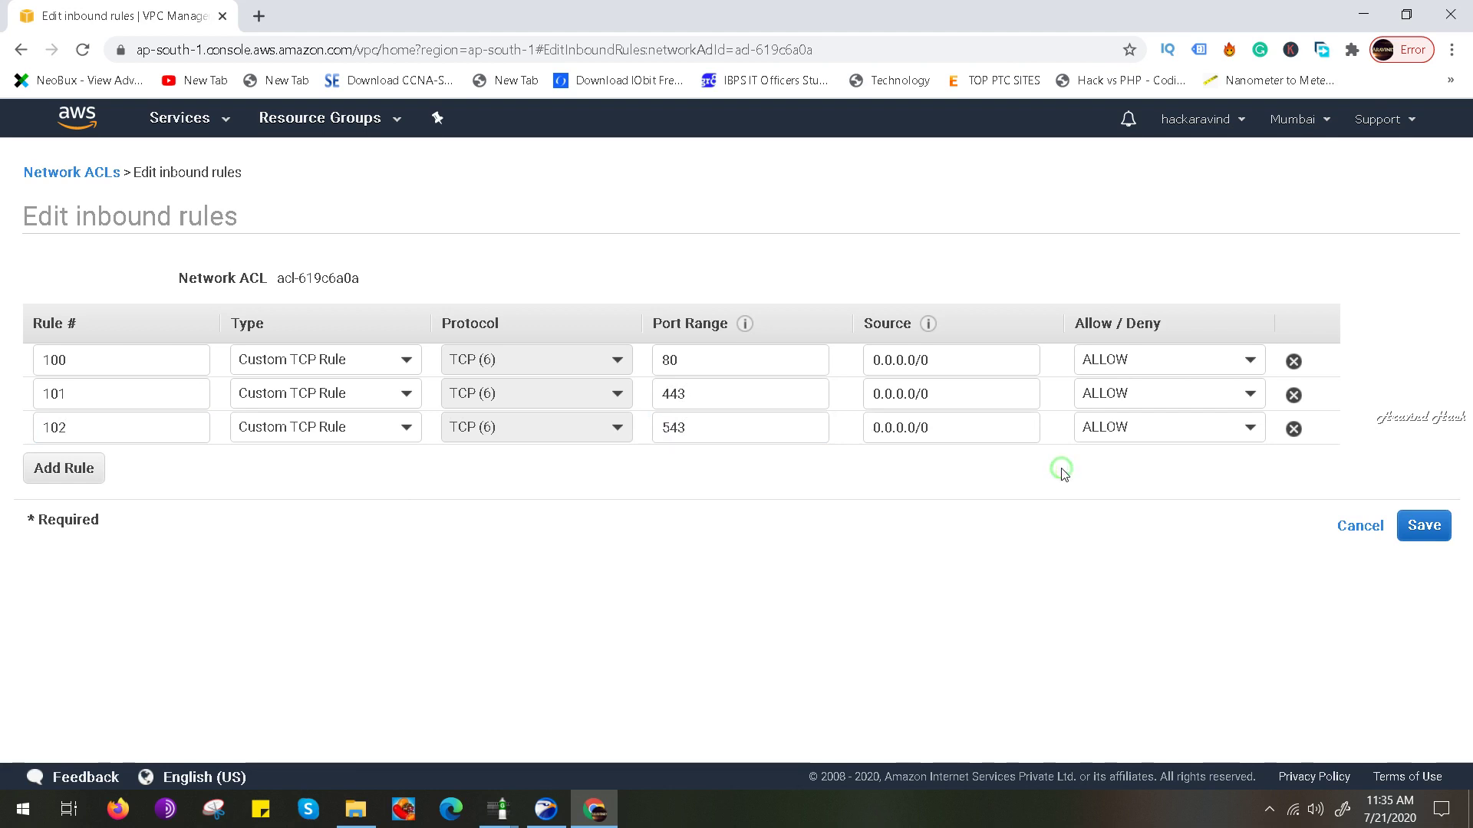
Add a fourth inbound rule with rule number 103 and port range 498, and save the inbound rules
click(45, 475)
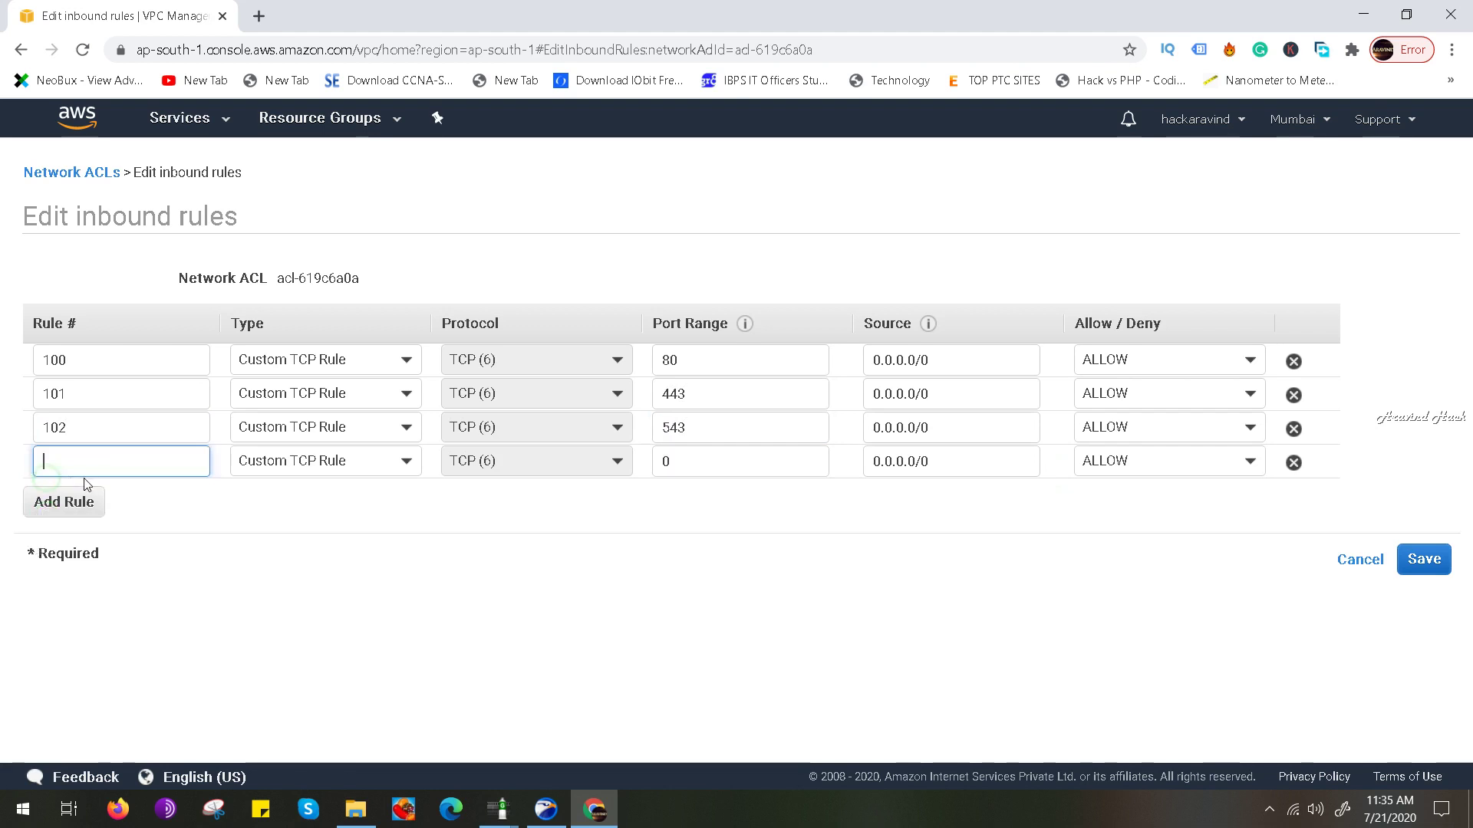
text(103)
double_click(710, 468)
key(BackSpace)
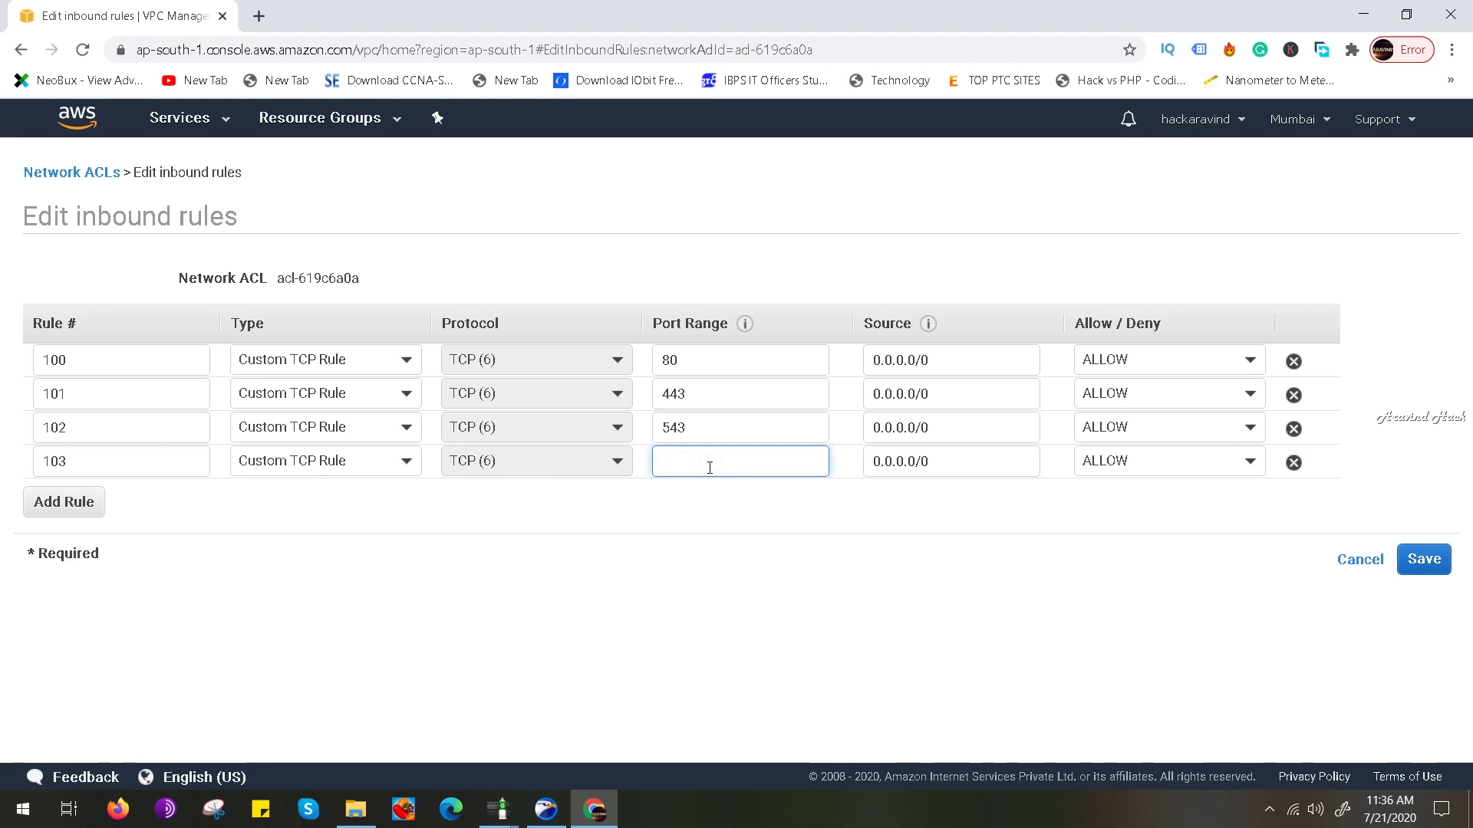
text(498)
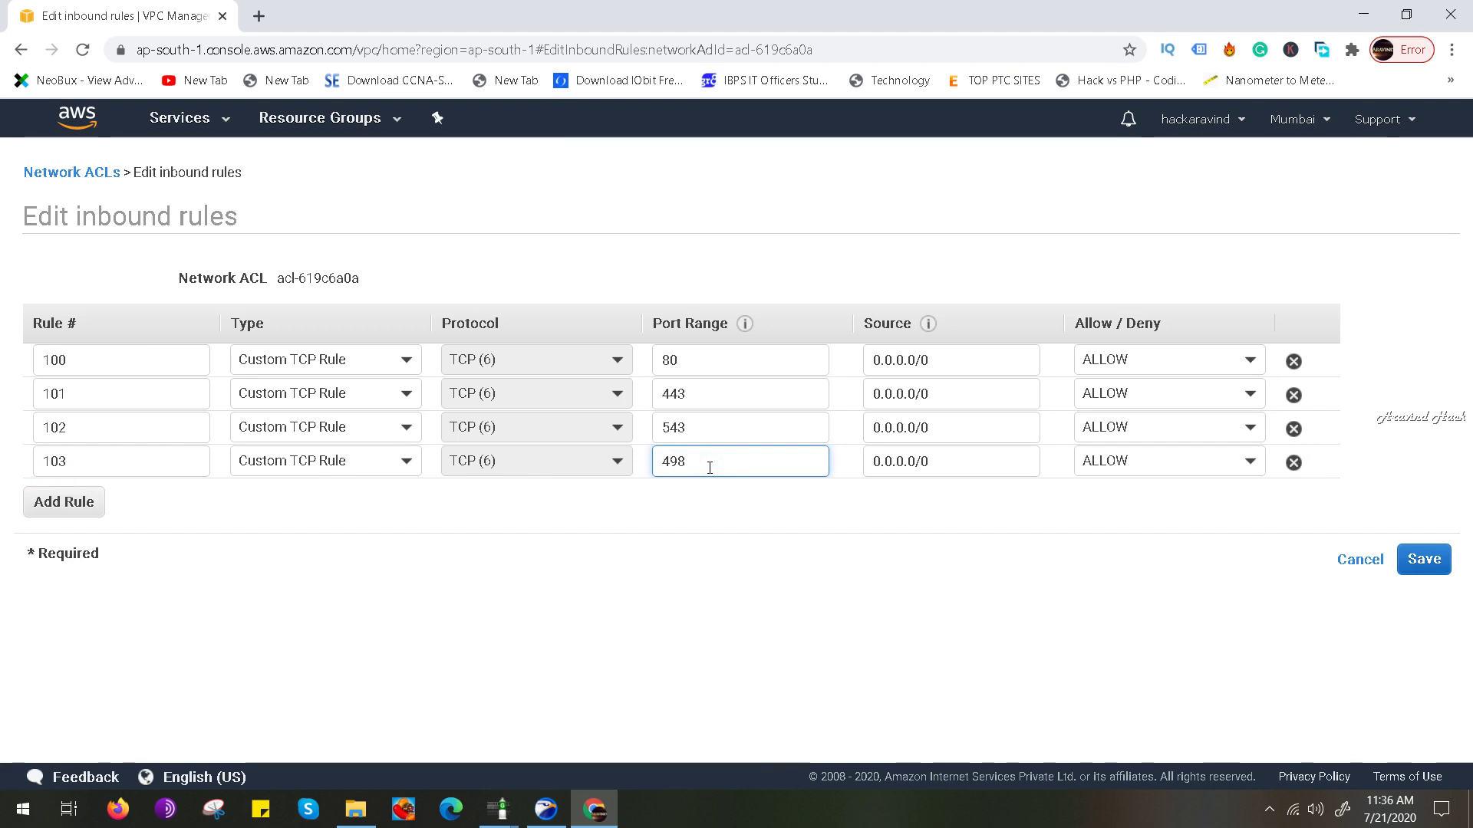
click(891, 681)
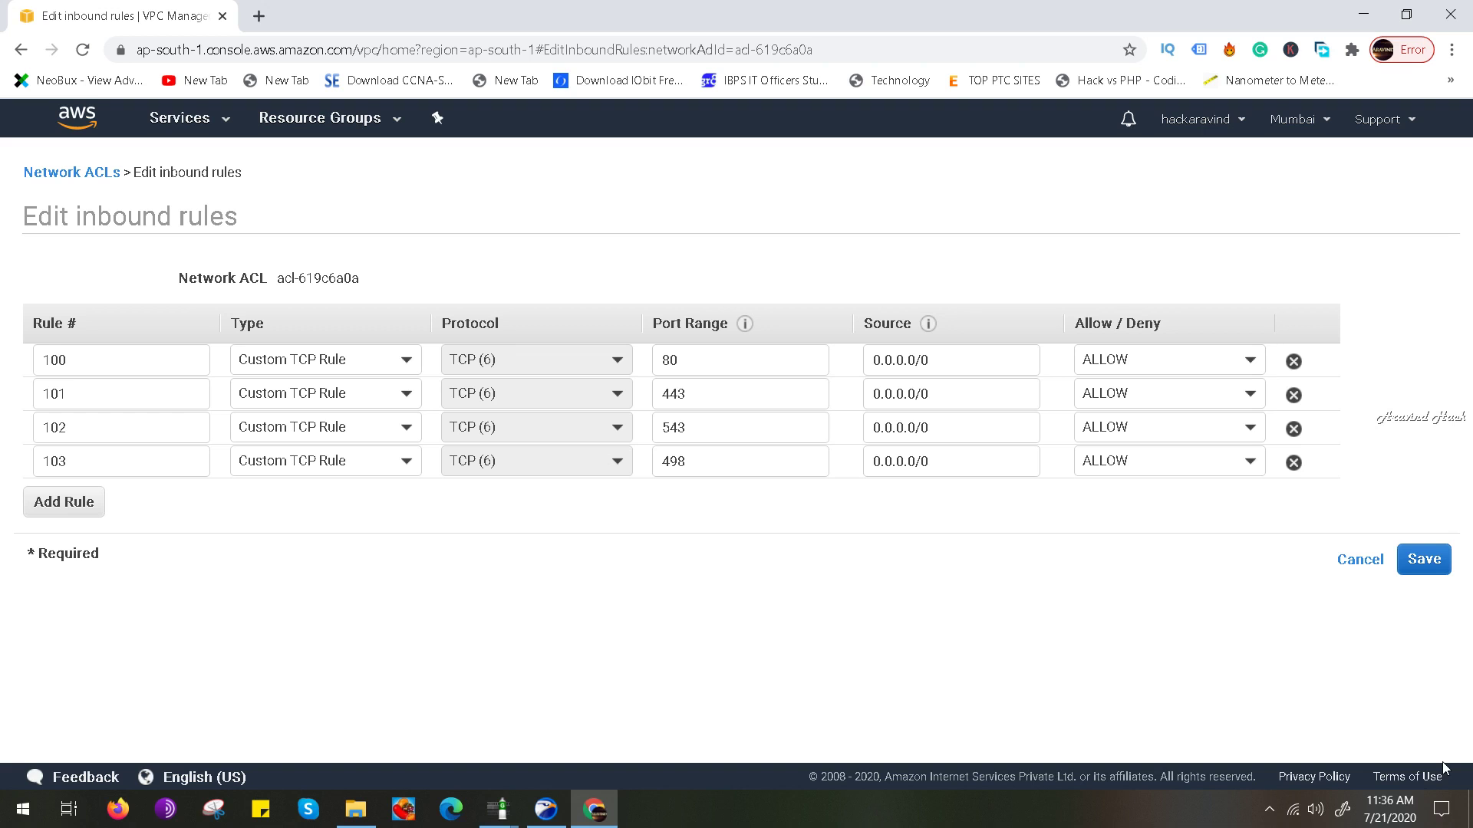
click(1424, 572)
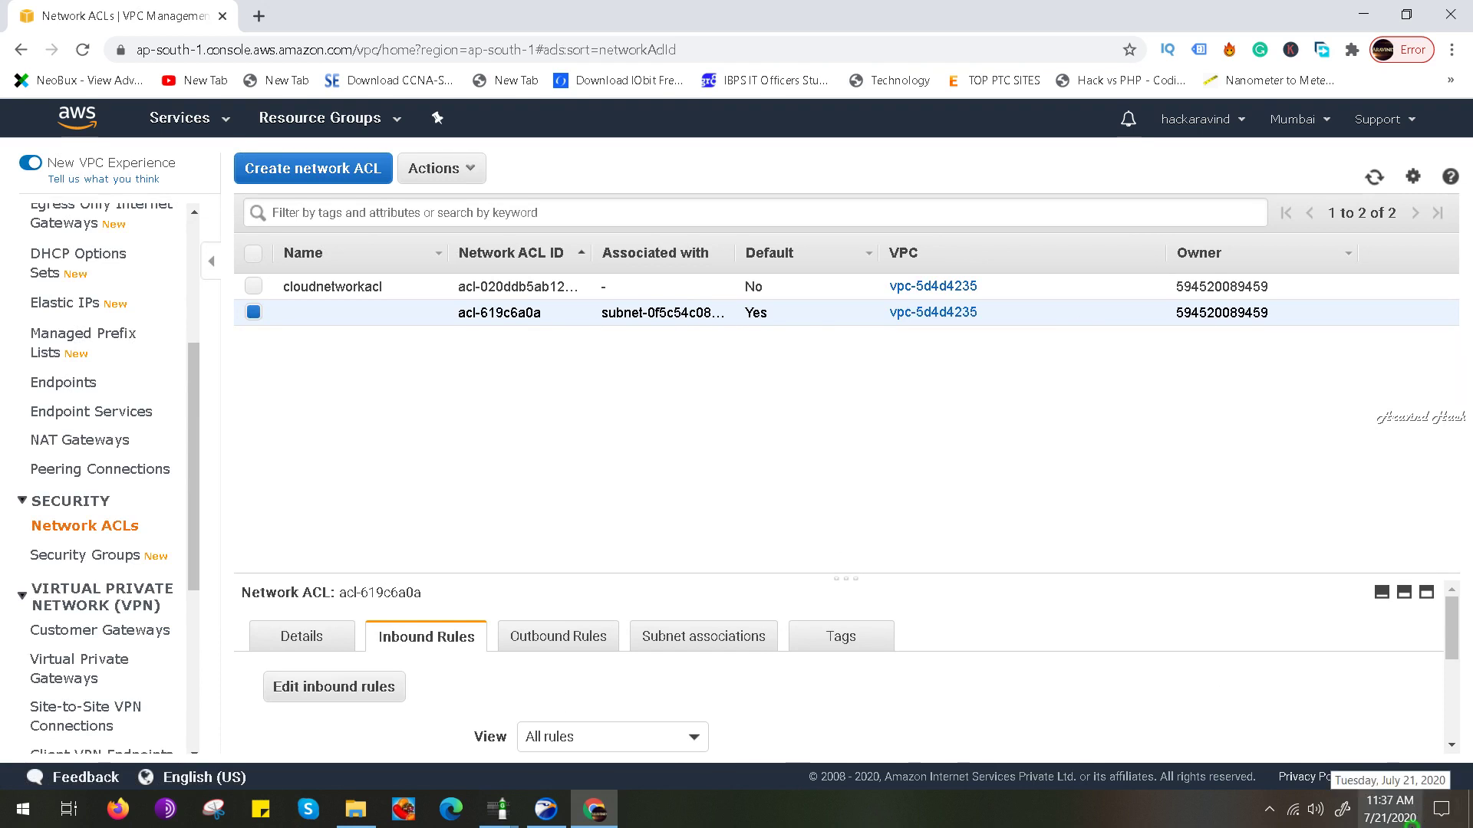
click(1416, 825)
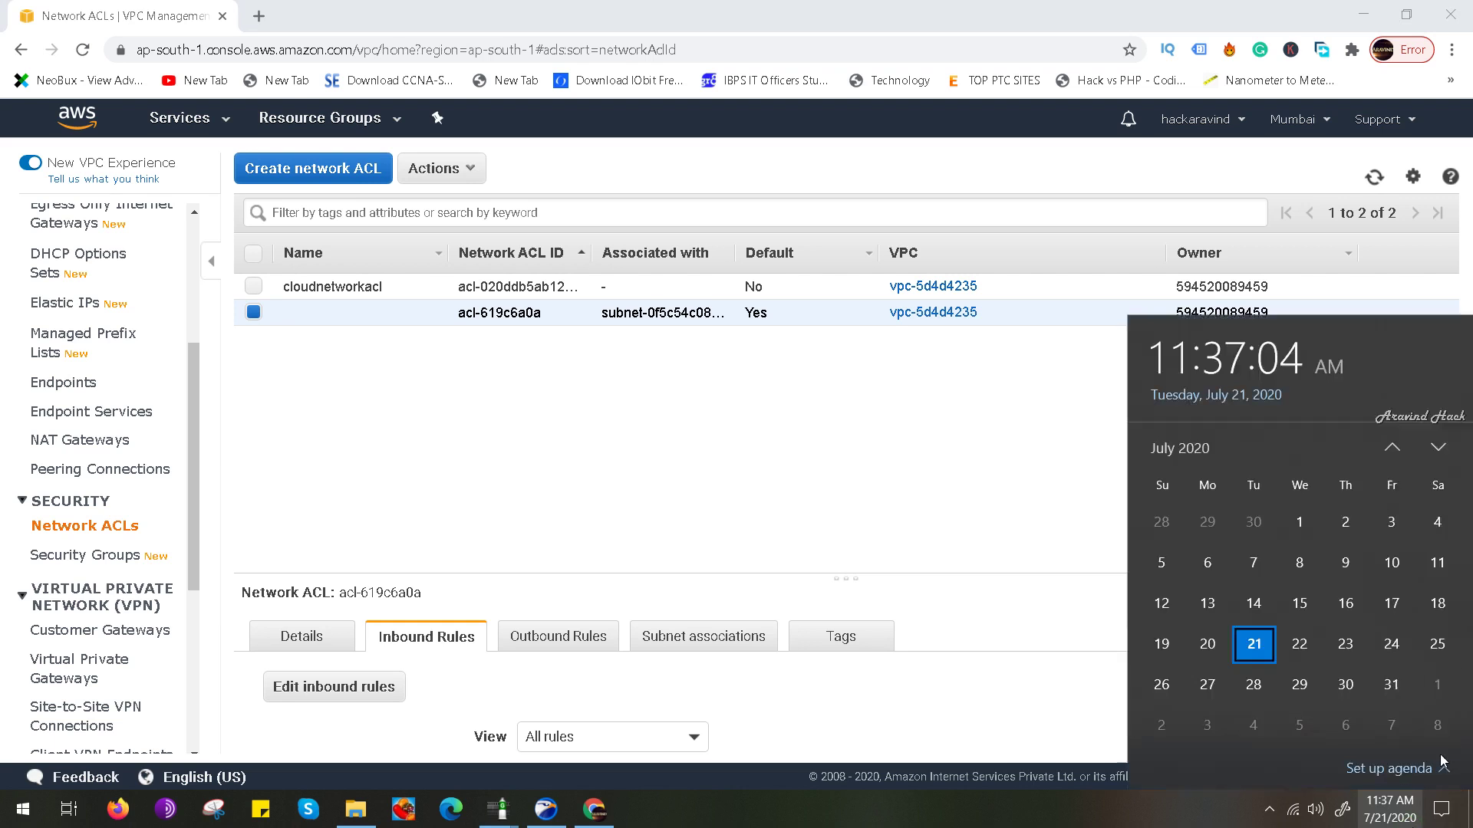
click(1059, 814)
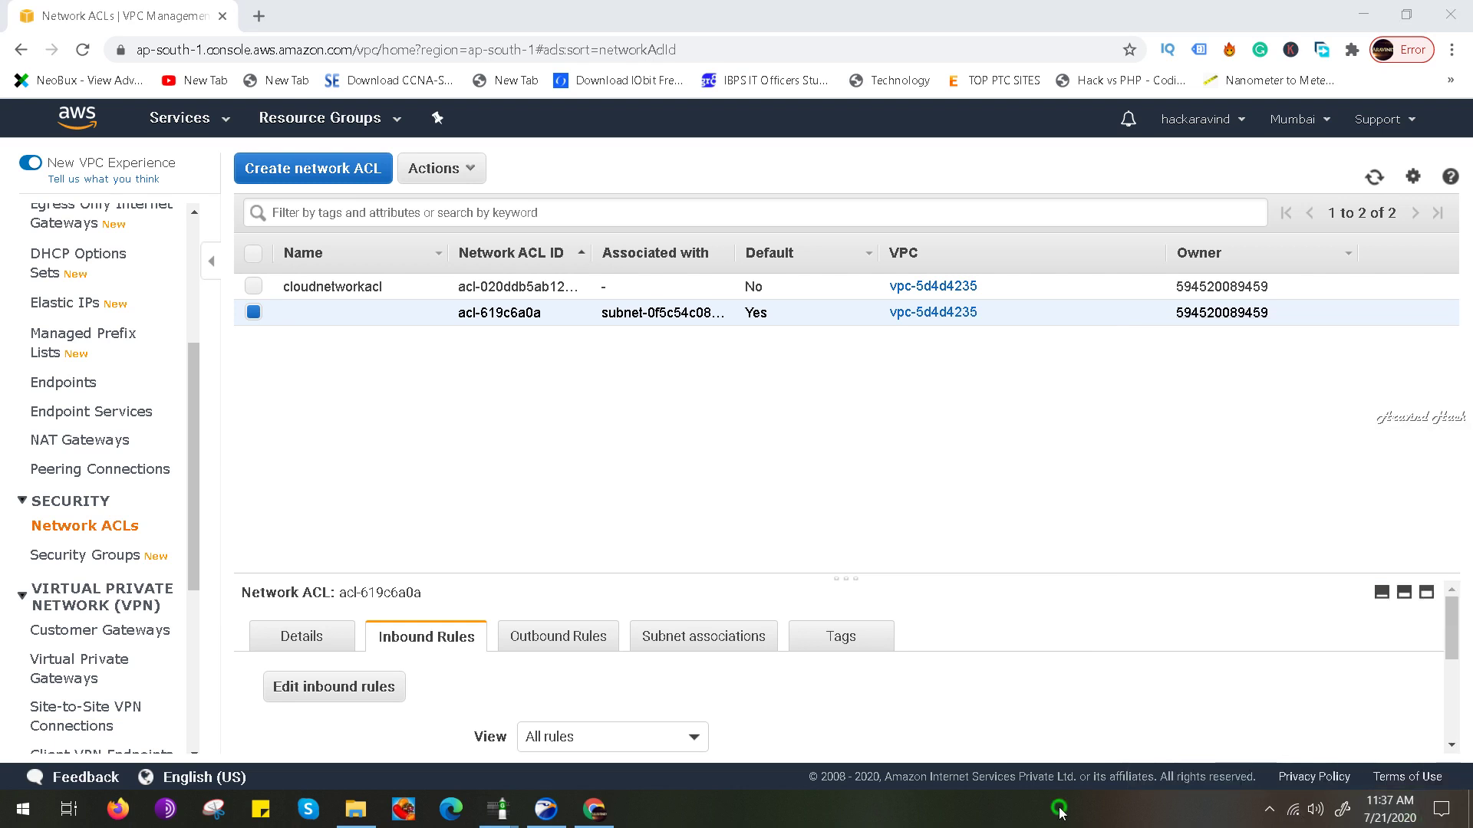
Review the default network ACL's inbound rules table and its outbound rules table
drag(1449, 650, 1457, 738)
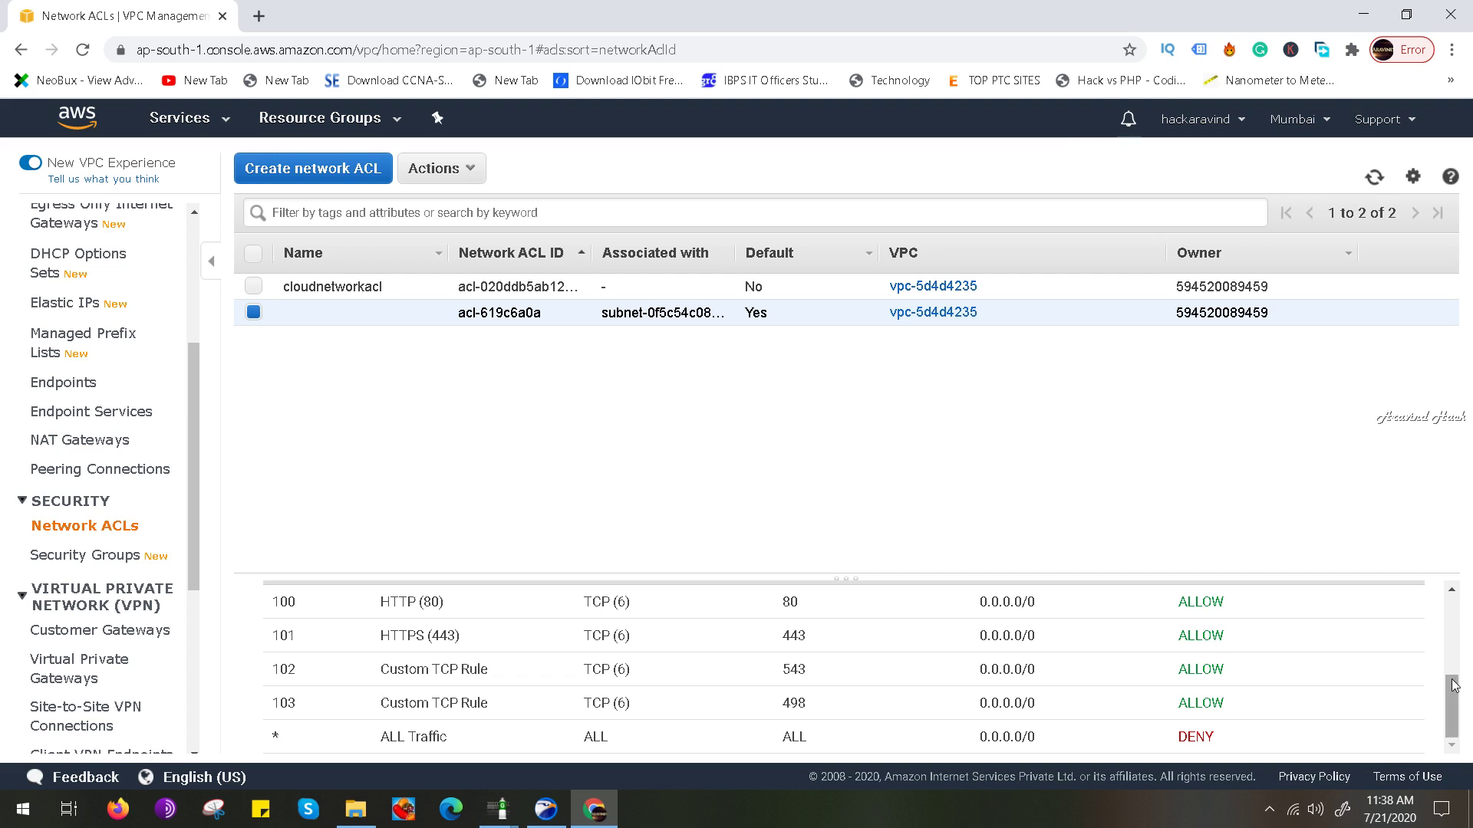
drag(1452, 685, 1452, 613)
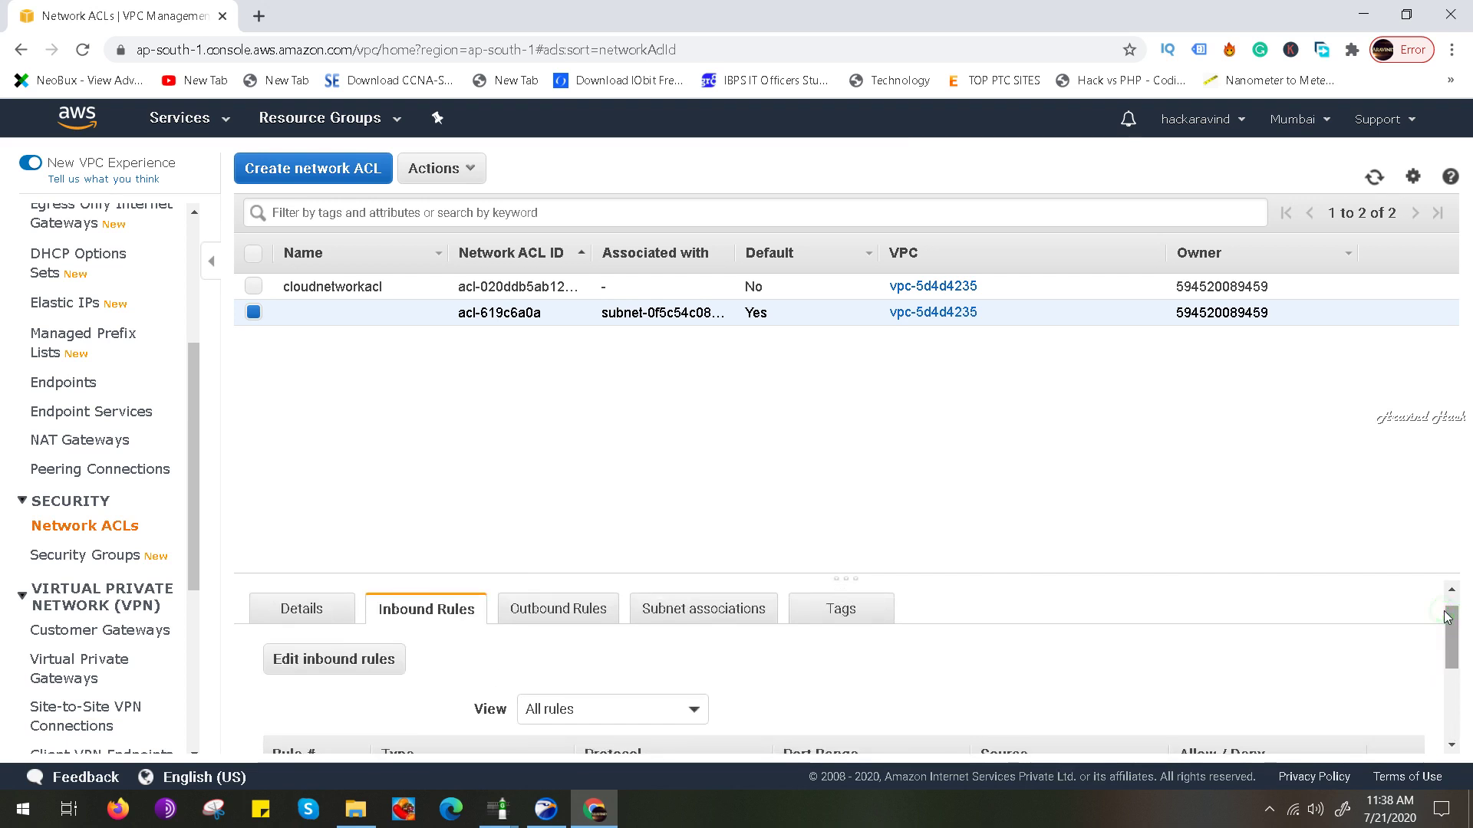
click(506, 609)
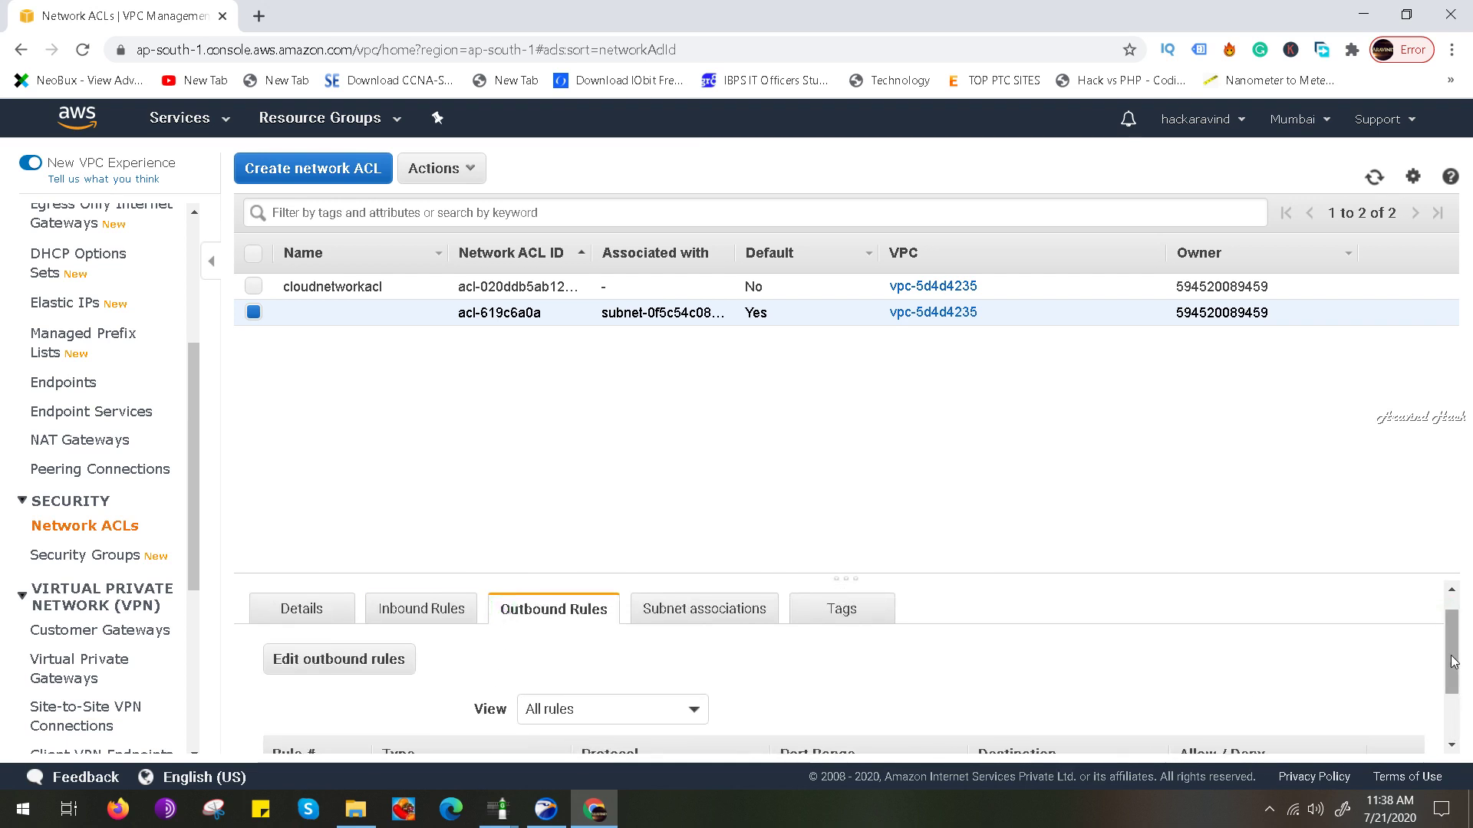
drag(1452, 661, 1455, 728)
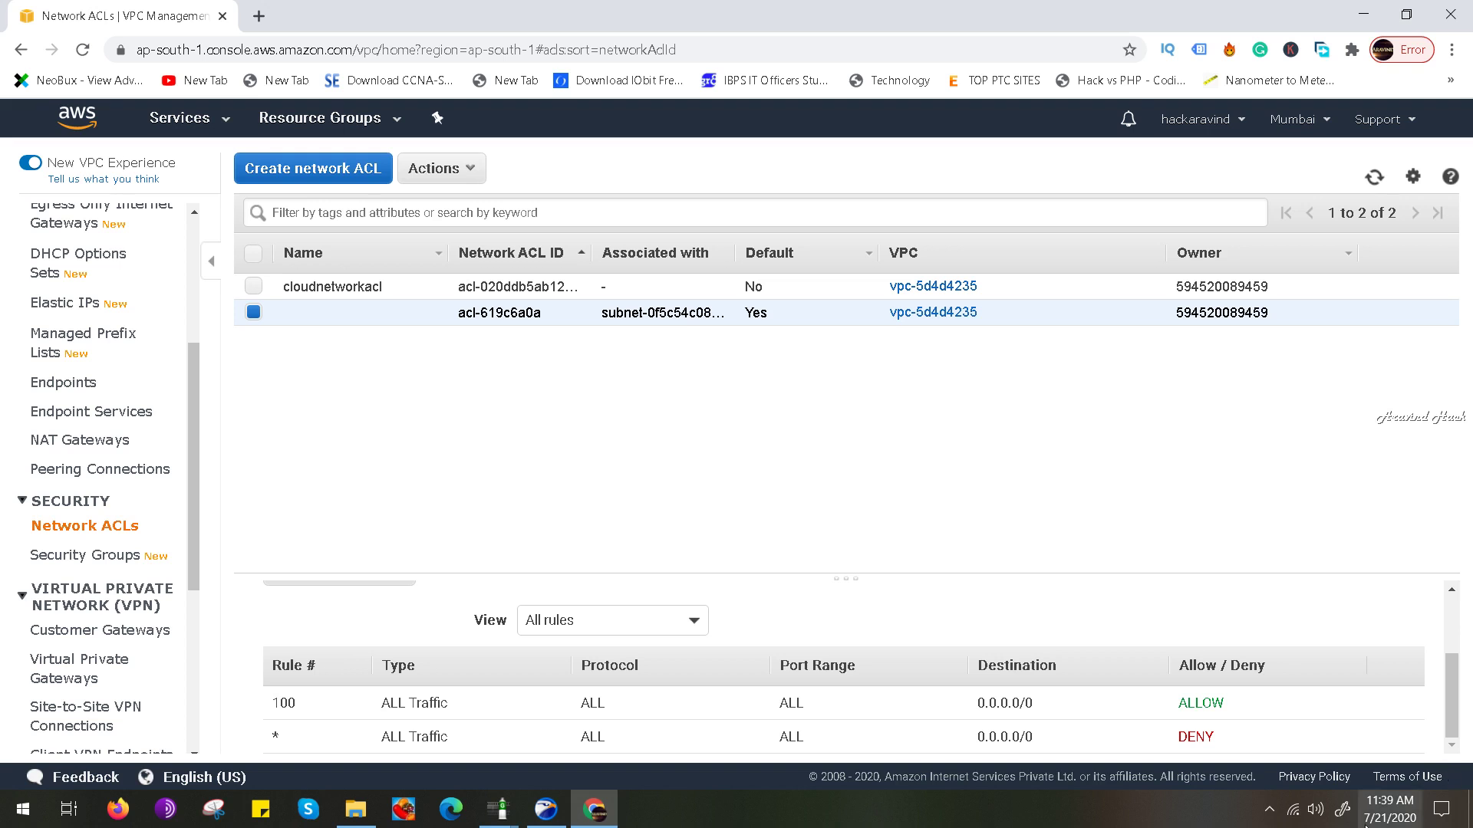
click(1270, 809)
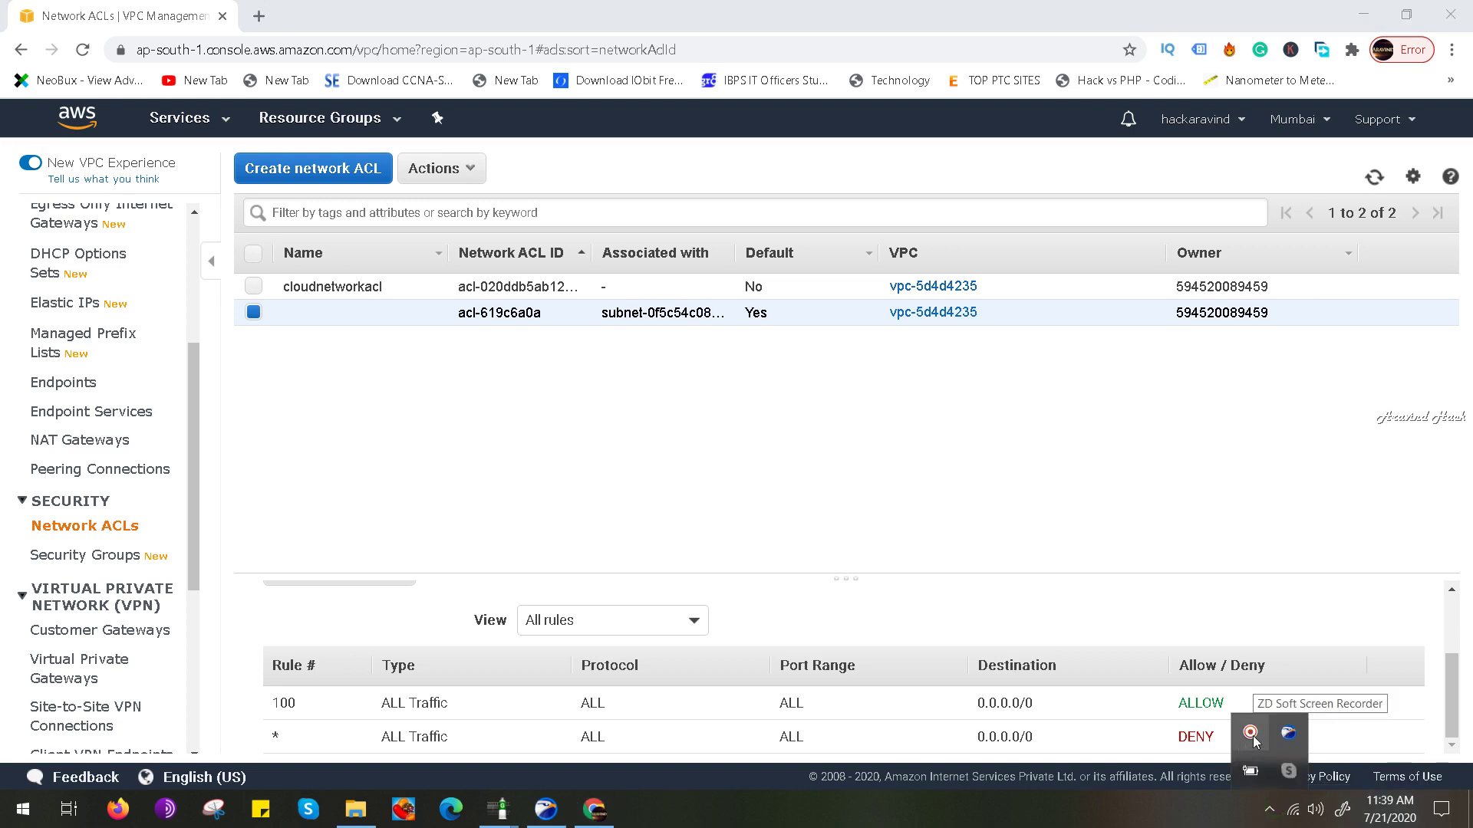